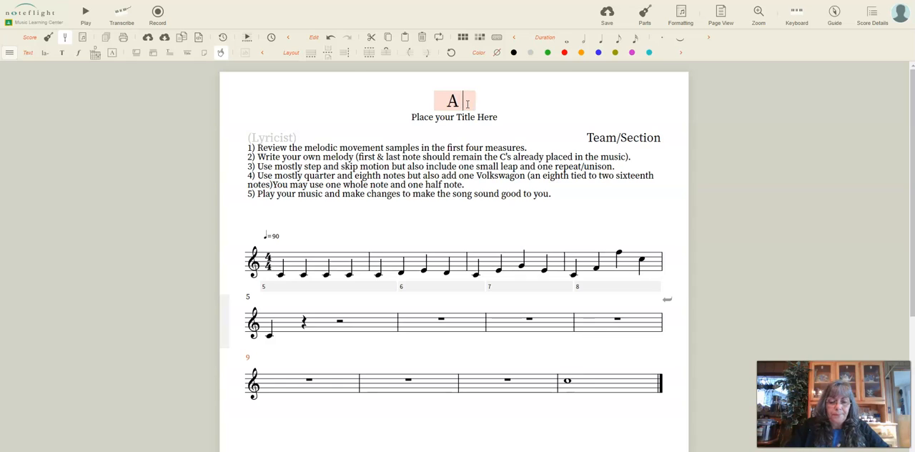
Complete the score's title so that it reads "A Little Something"
{"action": "type", "text": "ittle "}
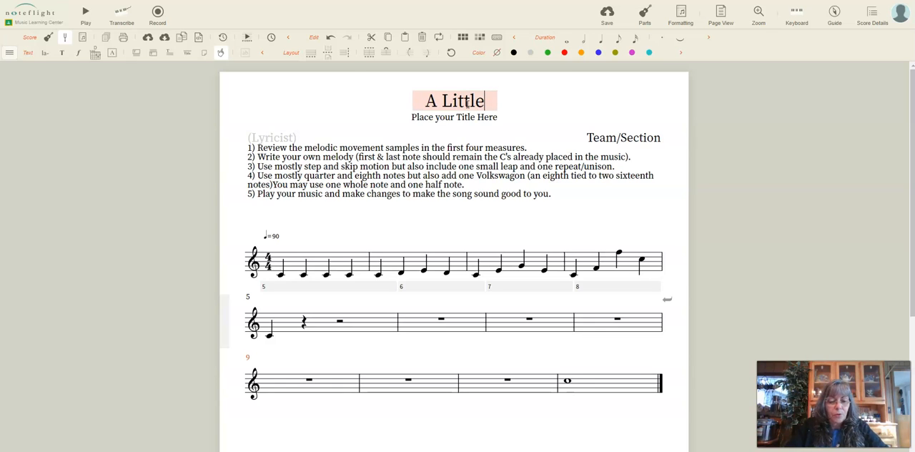
{"action": "type", "text": "Some"}
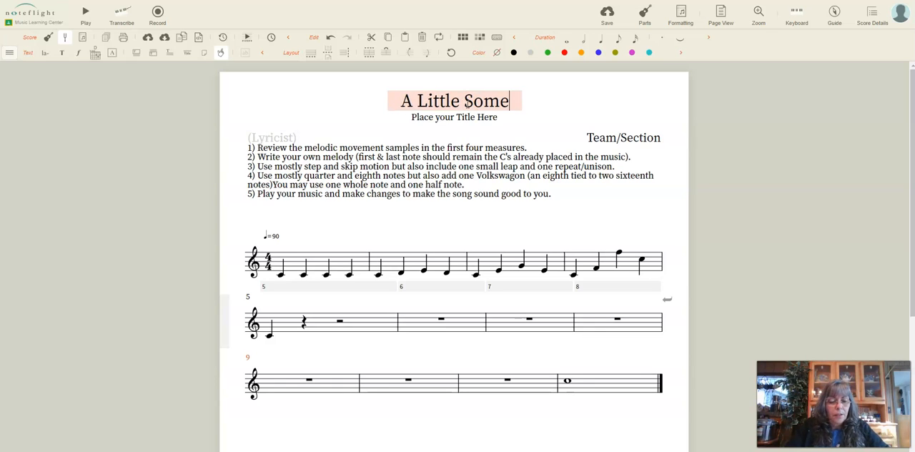
{"action": "type", "text": "thing"}
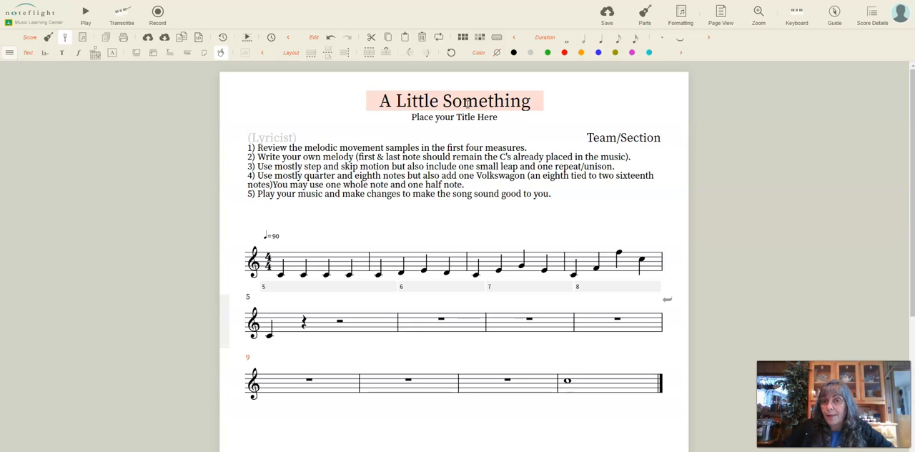
Replace the Team/Section placeholder with the team name followed by section 8A1
{"action": "left_click", "coordinate": [596, 143]}
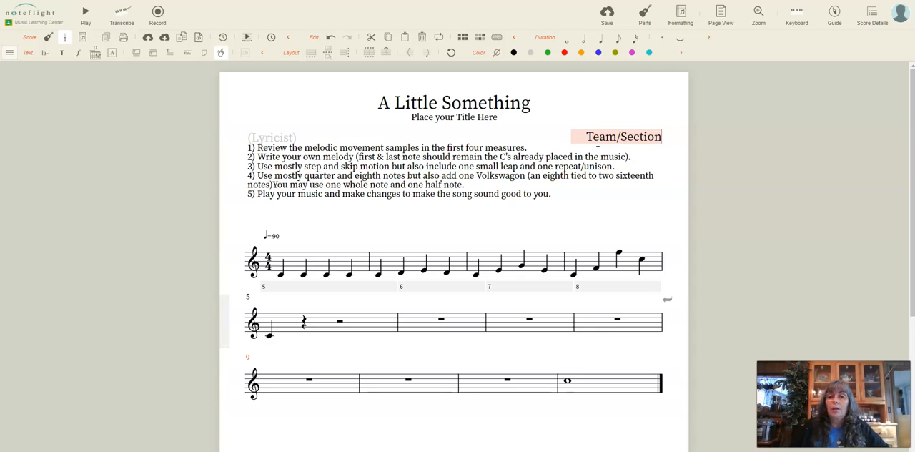
{"action": "key", "text": "BackSpace"}
{"action": "key", "text": "BackSpace"}
{"action": "key", "text": "BackSpace"}
{"action": "key", "text": "BackSpace"}
{"action": "key", "text": "BackSpace"}
{"action": "key", "text": "BackSpace"}
{"action": "key", "text": "BackSpace"}
{"action": "key", "text": "BackSpace"}
{"action": "key", "text": "BackSpace"}
{"action": "key", "text": "BackSpace"}
{"action": "key", "text": "BackSpace"}
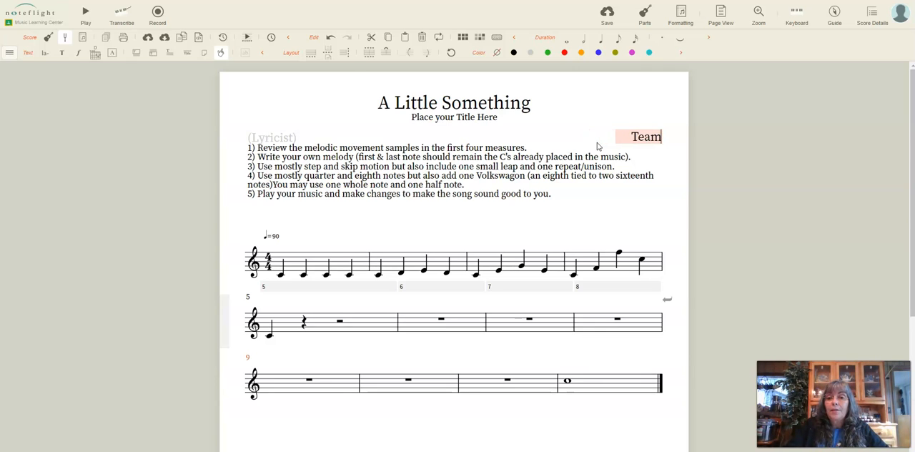
{"action": "type", "text": "Himmel"}
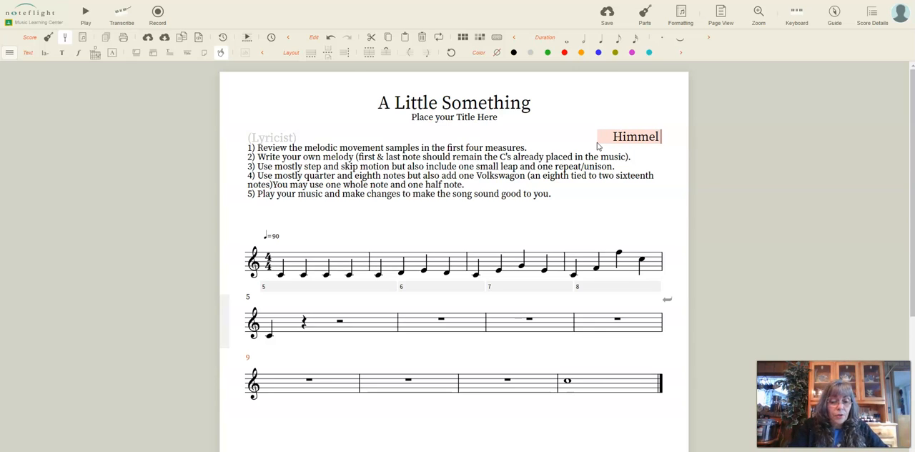
{"action": "type", "text": " 8A1"}
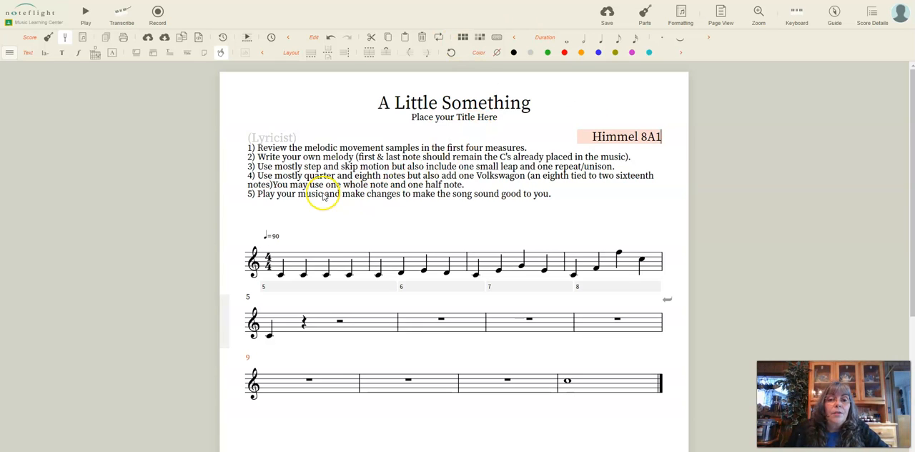
Add the lyric "Repeat" under the first note of measure 1 and "Step" under the first note of measure 2
{"action": "left_click", "coordinate": [283, 276]}
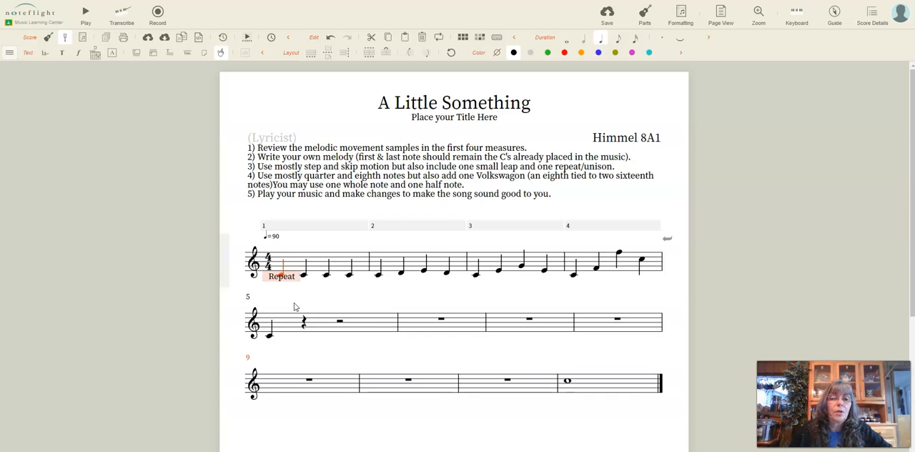
{"action": "left_click", "coordinate": [378, 276]}
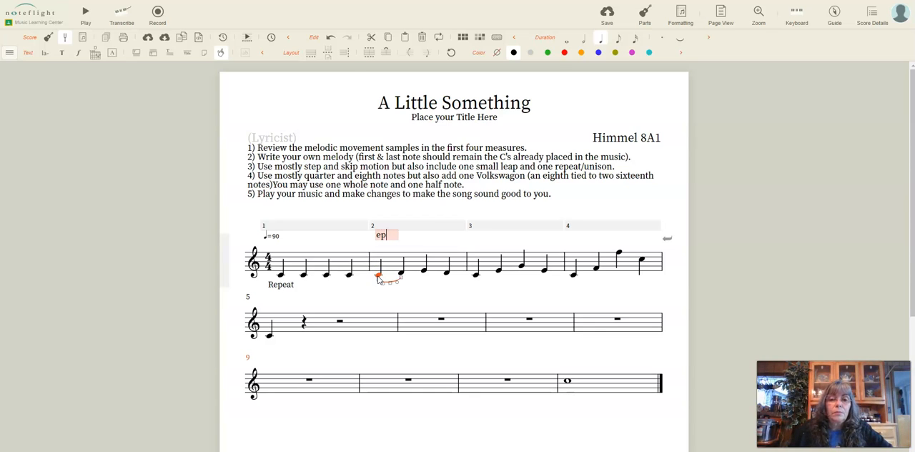
{"action": "left_click", "coordinate": [340, 38]}
{"action": "left_click", "coordinate": [333, 39]}
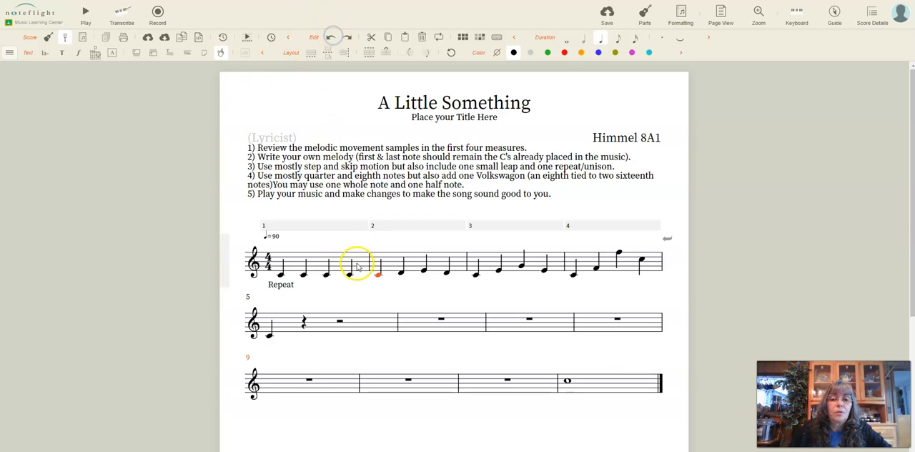
{"action": "left_click", "coordinate": [48, 44]}
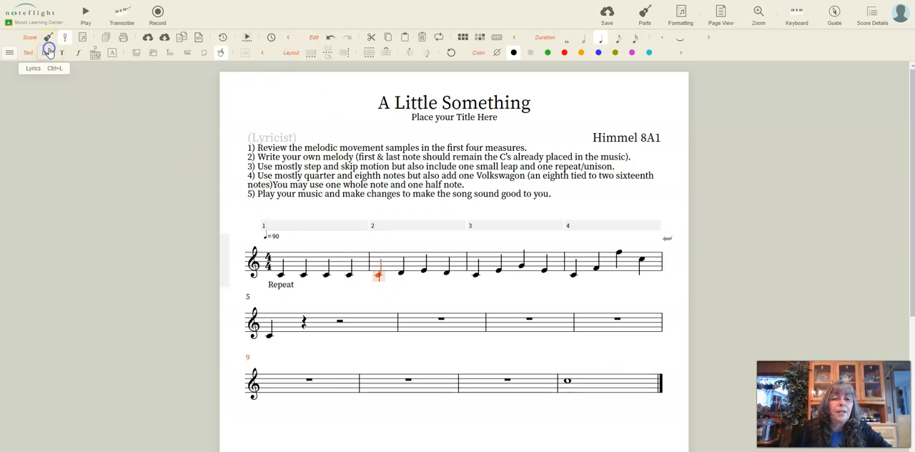
{"action": "type", "text": "Step"}
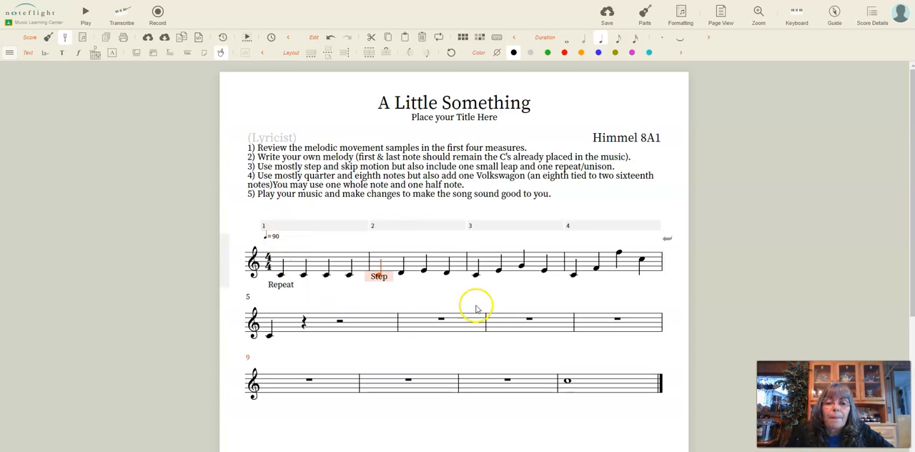
Add the lyric "Skip" under the first note of measure 3 and "Leap" under the first note of measure 4
{"action": "left_click", "coordinate": [476, 277]}
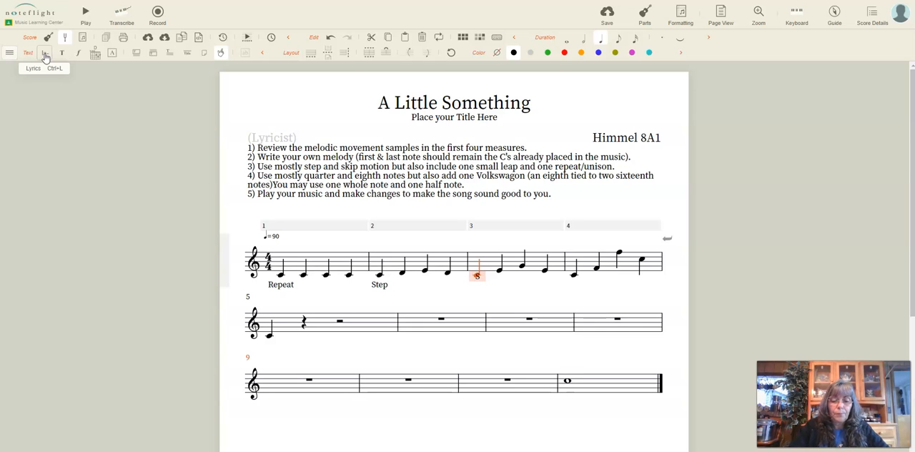
{"action": "type", "text": "Skip"}
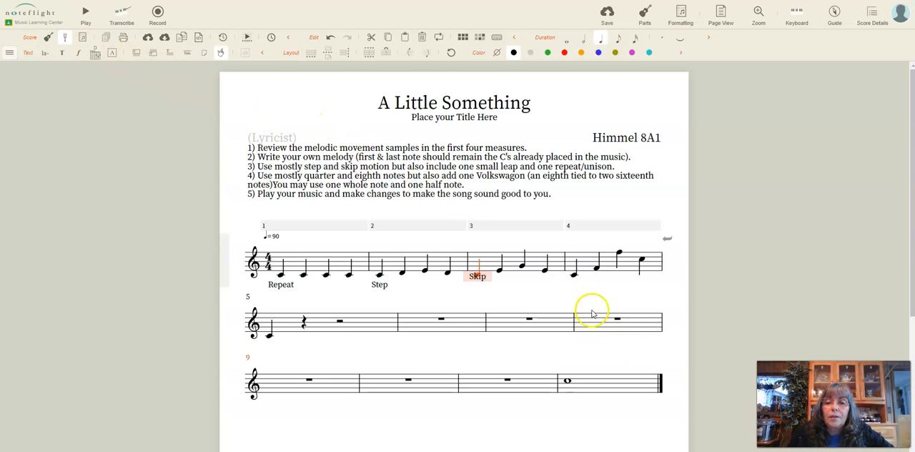
{"action": "left_click", "coordinate": [575, 276]}
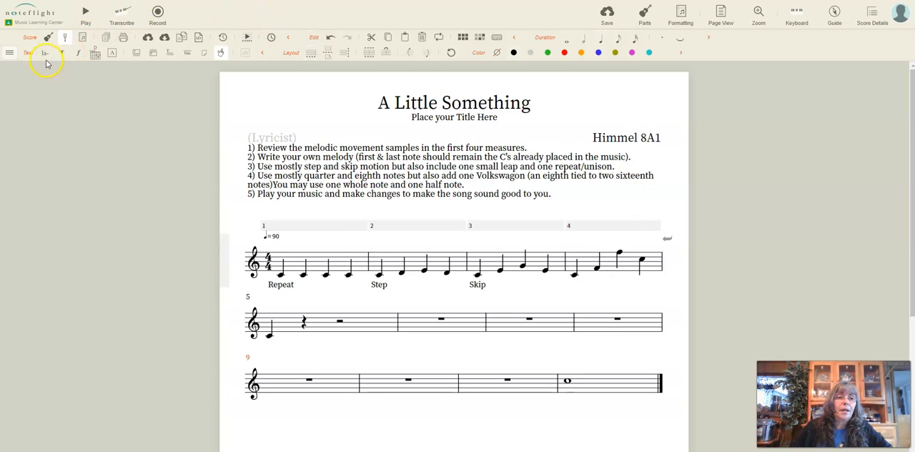
{"action": "left_click", "coordinate": [575, 274]}
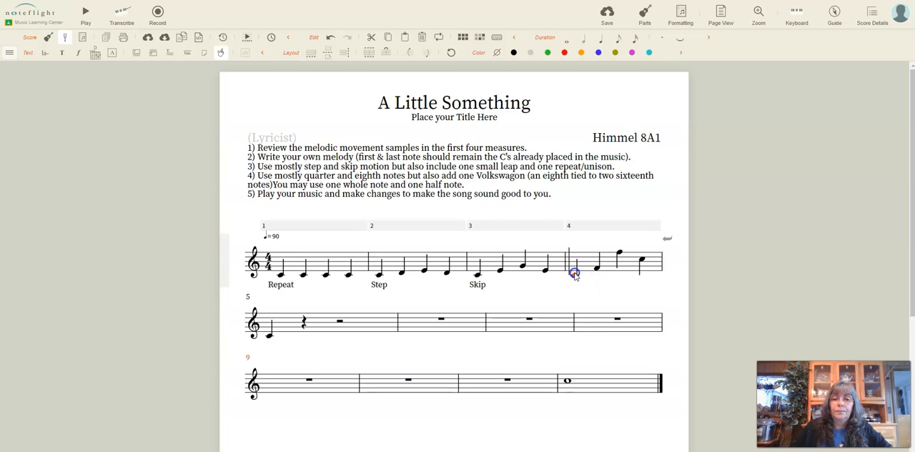
{"action": "left_click", "coordinate": [45, 53]}
{"action": "type", "text": "Leap"}
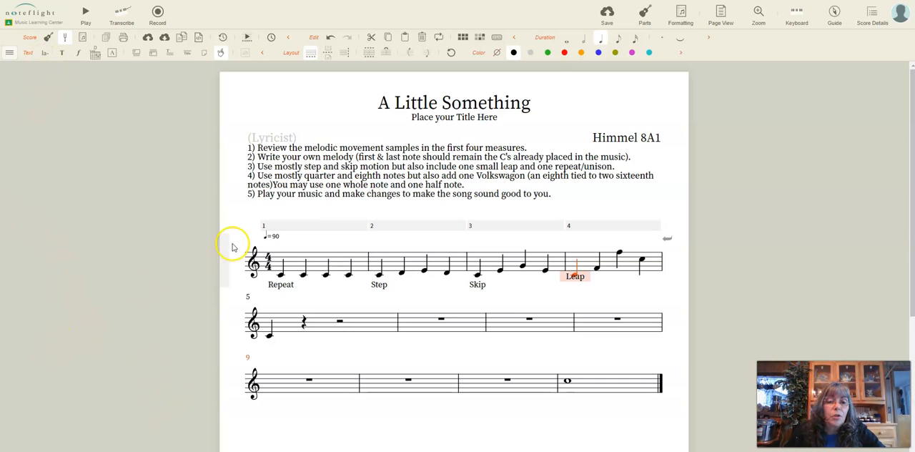
{"action": "left_click", "coordinate": [281, 283]}
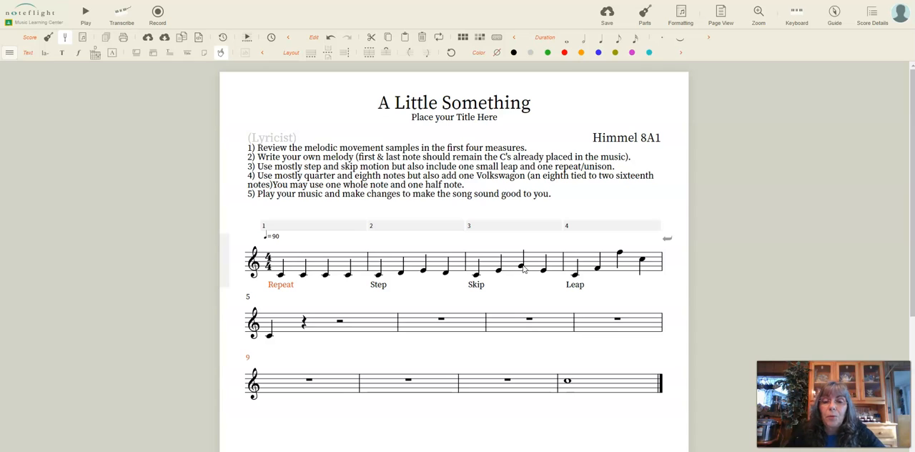
{"action": "left_click", "coordinate": [589, 277]}
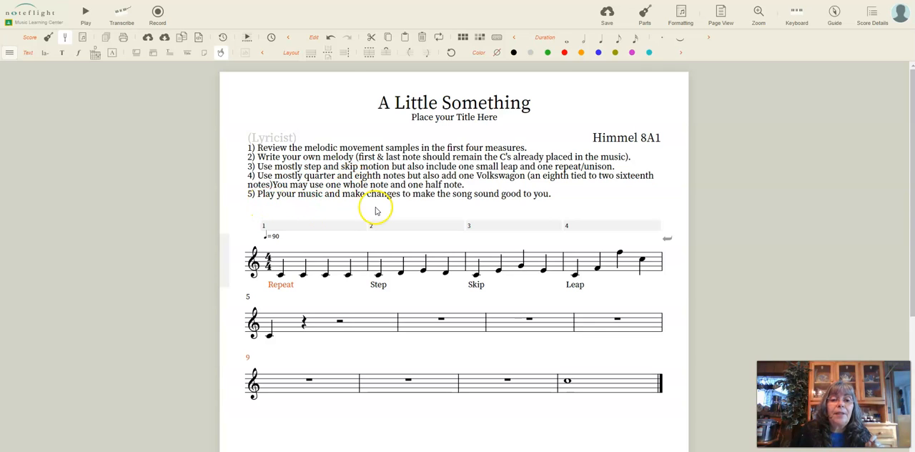
Complete measure 5 with quarter notes D, E and F after the existing C
{"action": "left_click", "coordinate": [303, 326]}
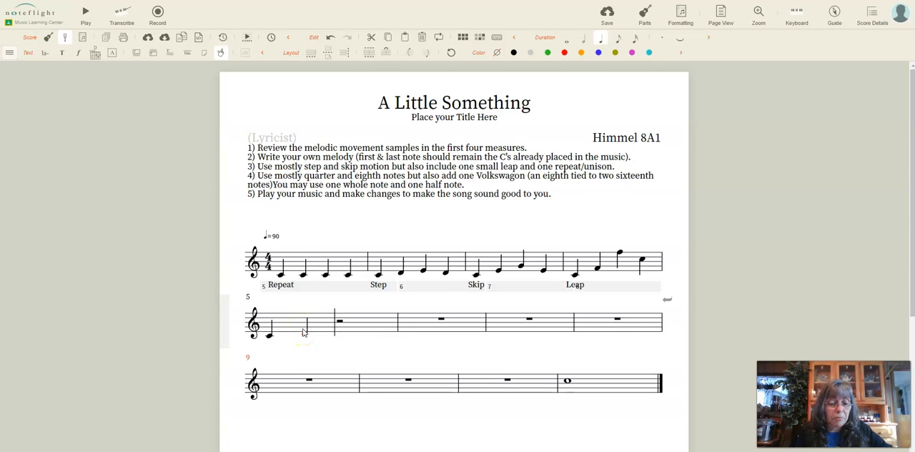
{"action": "left_click", "coordinate": [304, 334]}
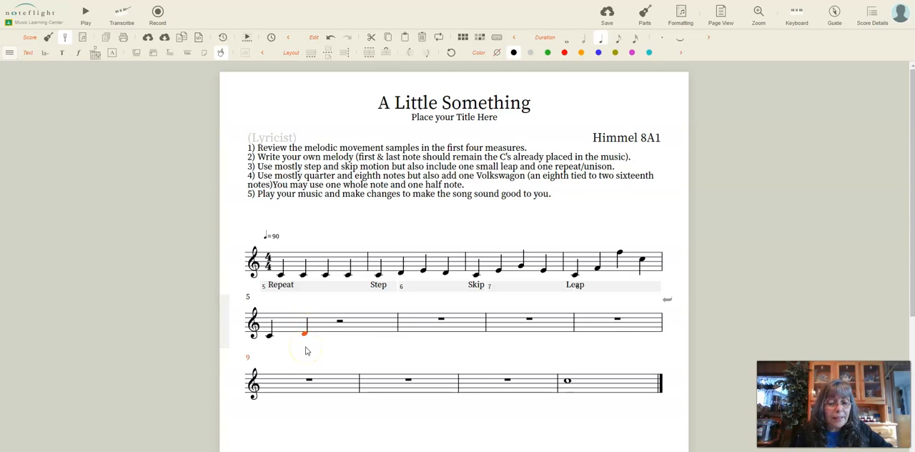
{"action": "key", "text": "e"}
{"action": "key", "text": "e"}
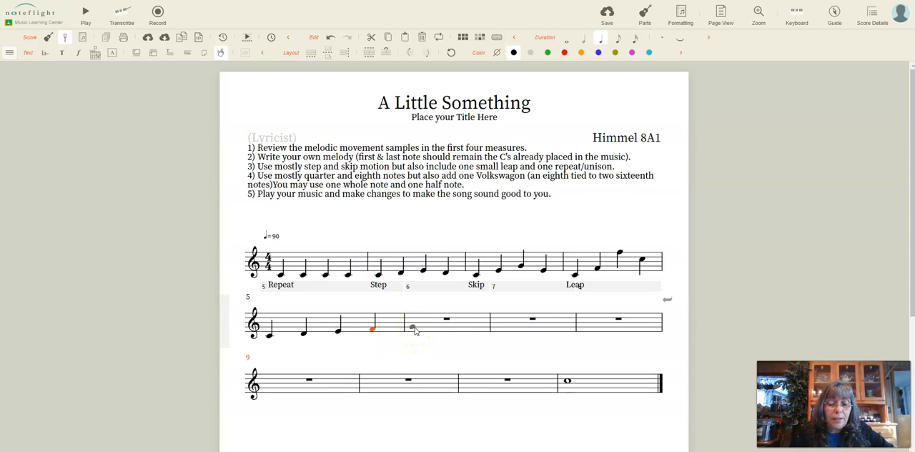
Fill measure 6 with the eighth notes G, E, G, E, F, A, C and A
{"action": "left_click", "coordinate": [413, 329]}
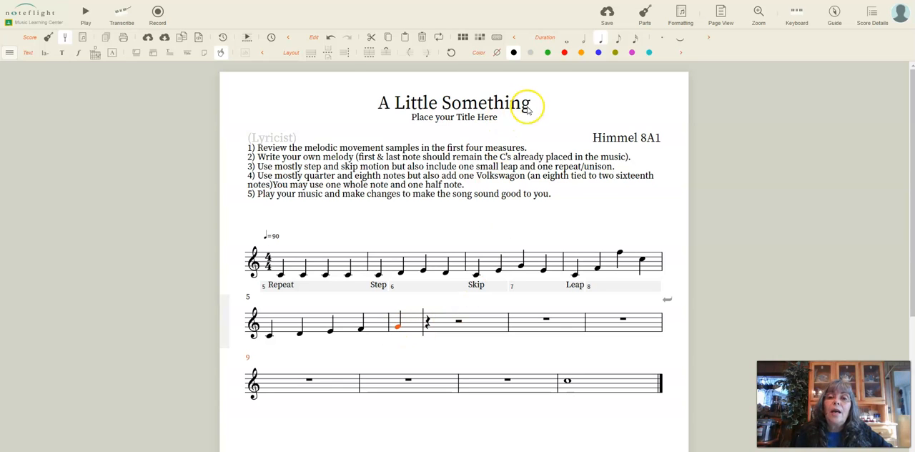
{"action": "left_click", "coordinate": [618, 38]}
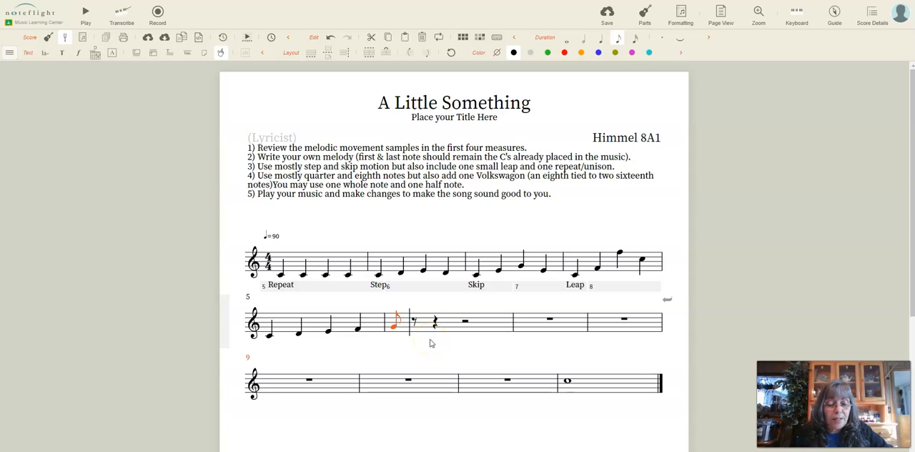
{"action": "key", "text": "e"}
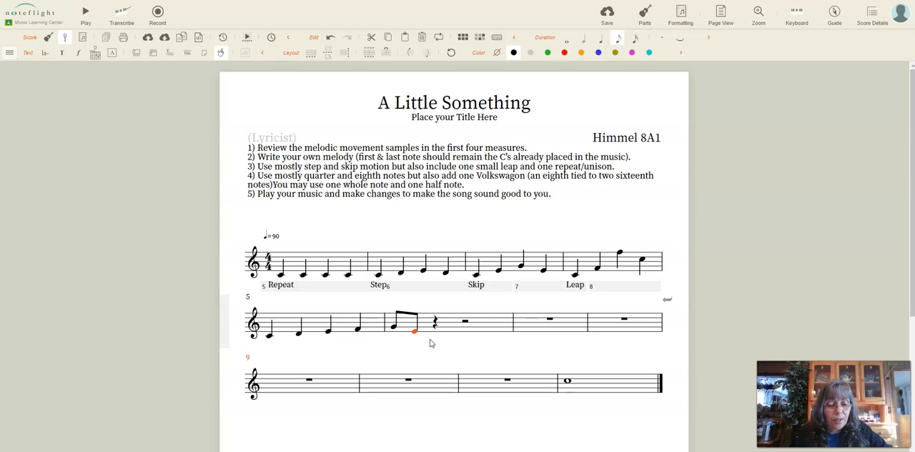
{"action": "key", "text": "g"}
{"action": "key", "text": "e"}
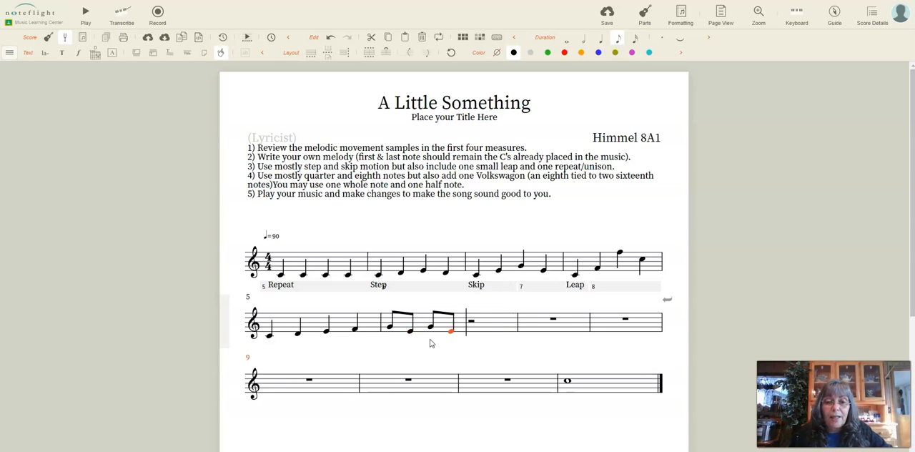
{"action": "key", "text": "f"}
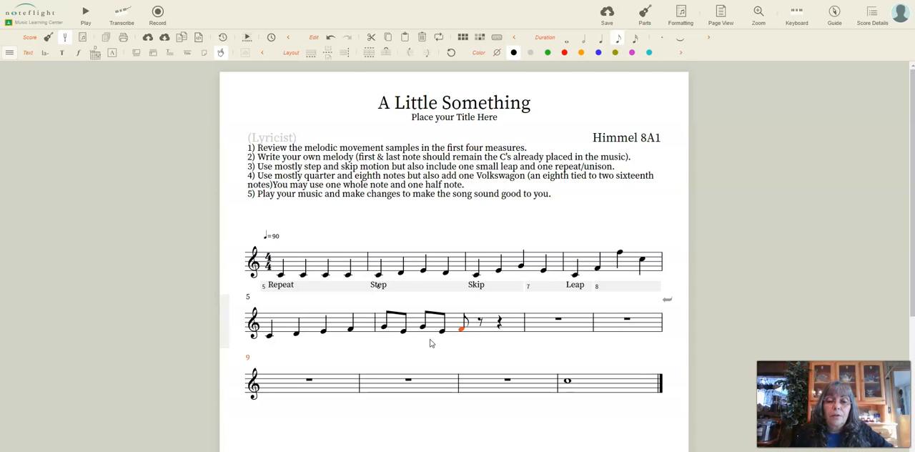
{"action": "left_click", "coordinate": [484, 327]}
{"action": "left_click", "coordinate": [497, 328]}
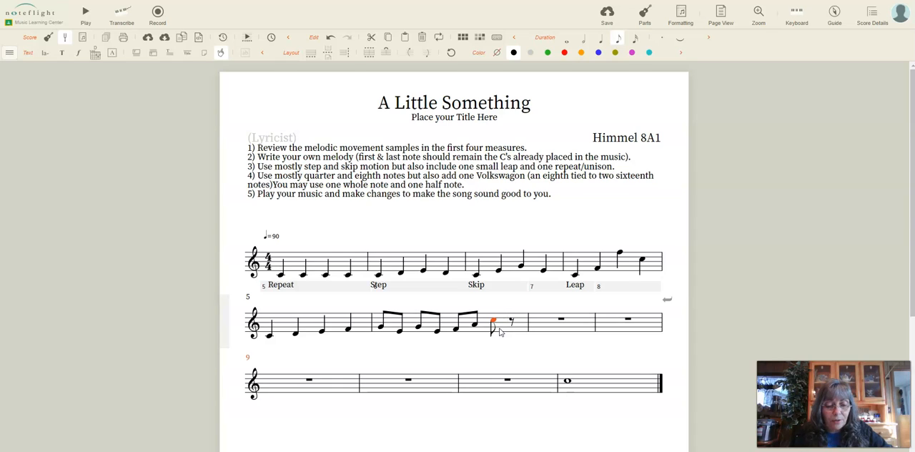
{"action": "key", "text": "a"}
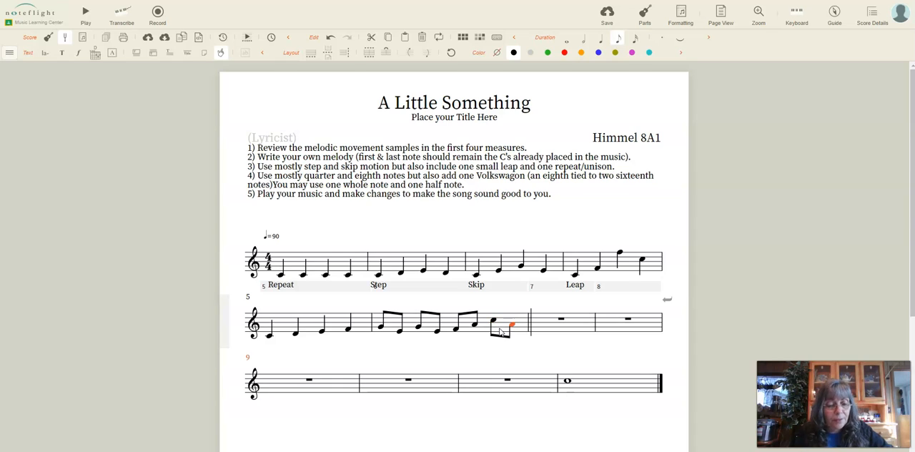
Start measure 7 with an eighth note E followed by sixteenth notes F and G
{"action": "left_click", "coordinate": [537, 333]}
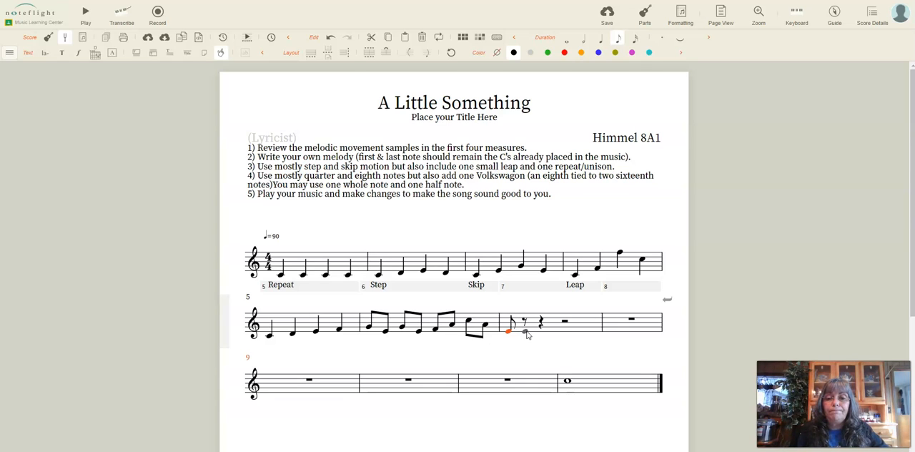
{"action": "left_click", "coordinate": [526, 321]}
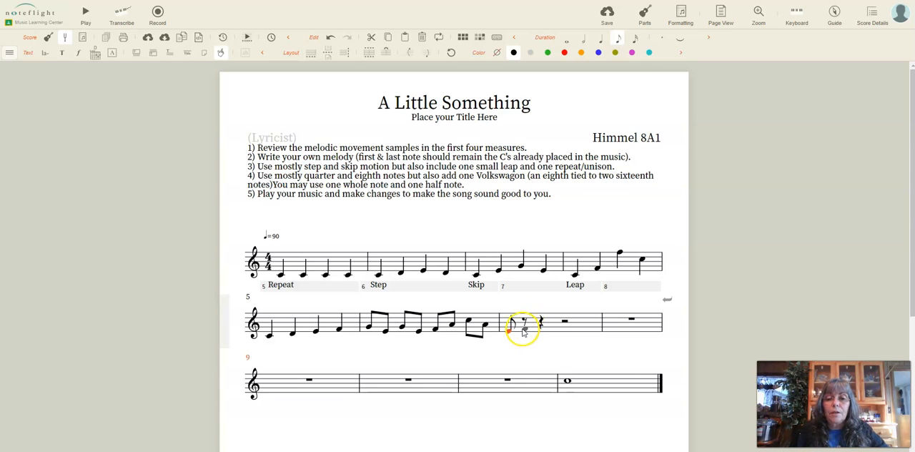
{"action": "left_click", "coordinate": [619, 38]}
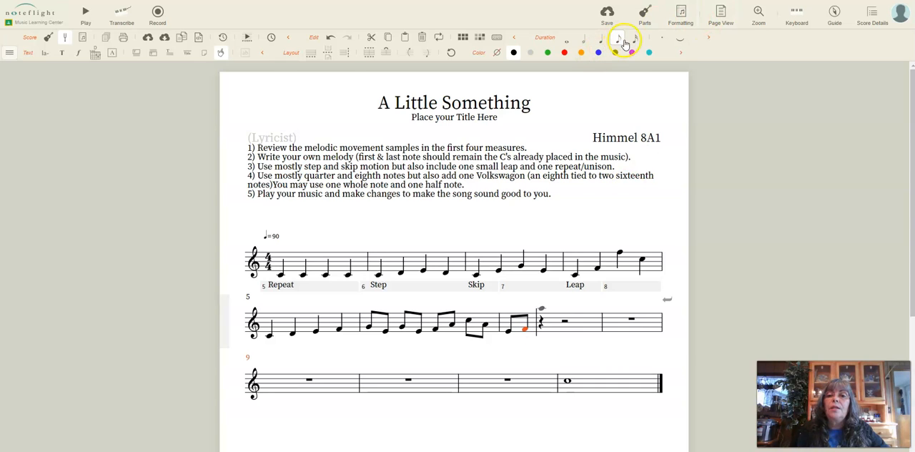
{"action": "left_click", "coordinate": [633, 38]}
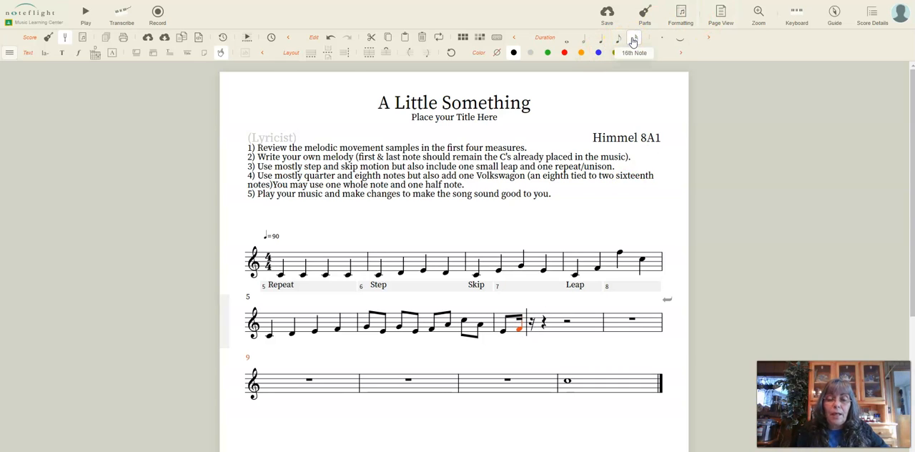
{"action": "key", "text": "g"}
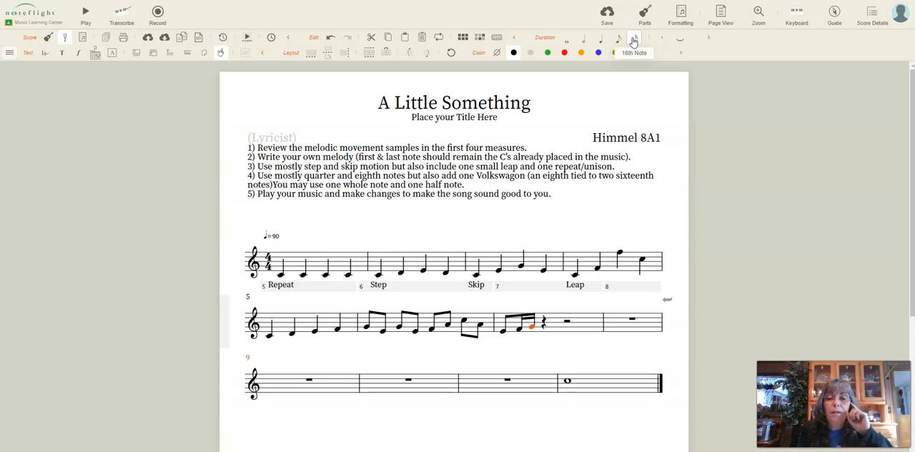
Add a second group in measure 7: an eighth note E followed by sixteenth notes F and G
{"action": "left_click", "coordinate": [545, 330]}
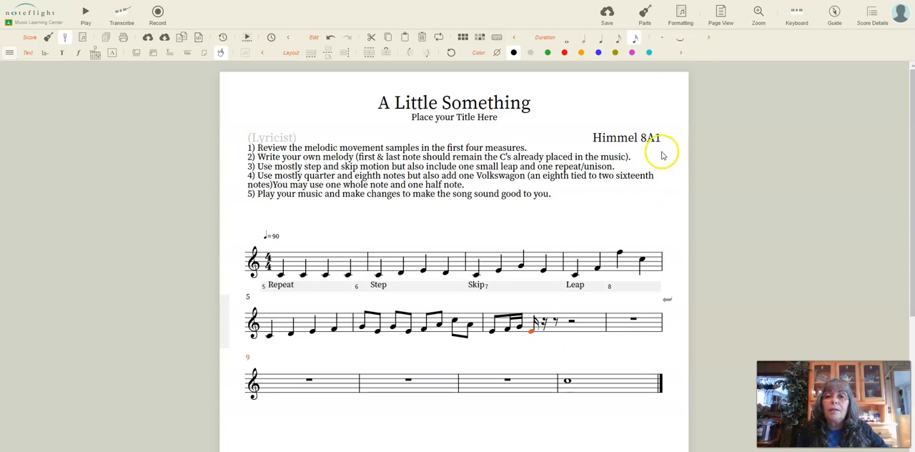
{"action": "left_click", "coordinate": [616, 40]}
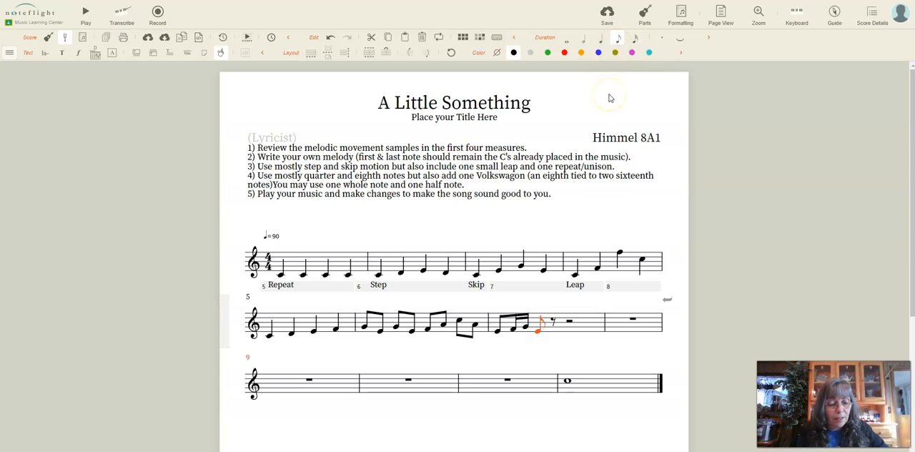
{"action": "left_click", "coordinate": [634, 38]}
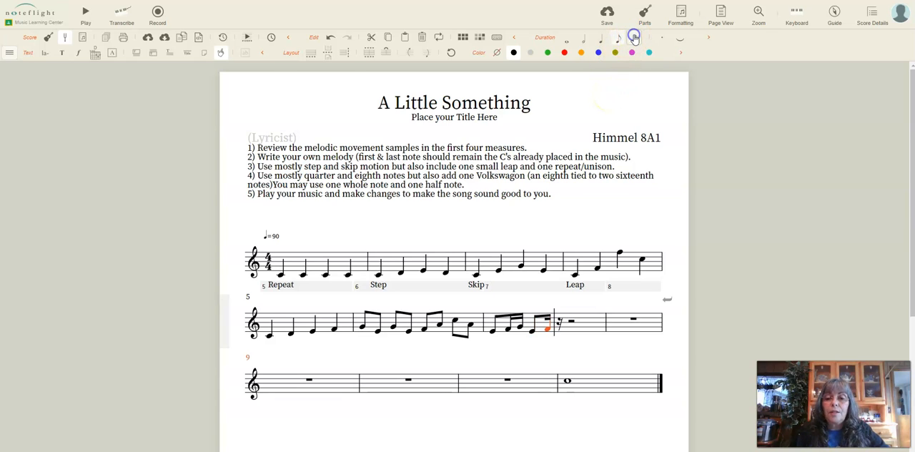
{"action": "key", "text": "g"}
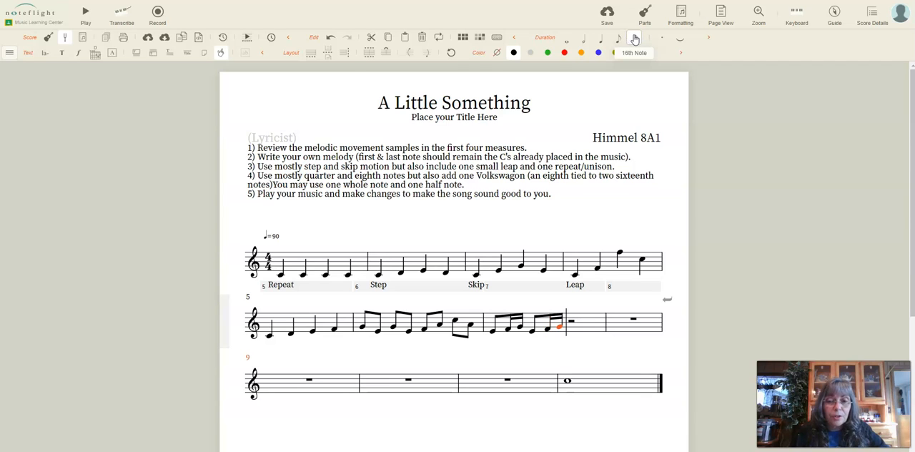
{"action": "left_click", "coordinate": [635, 39]}
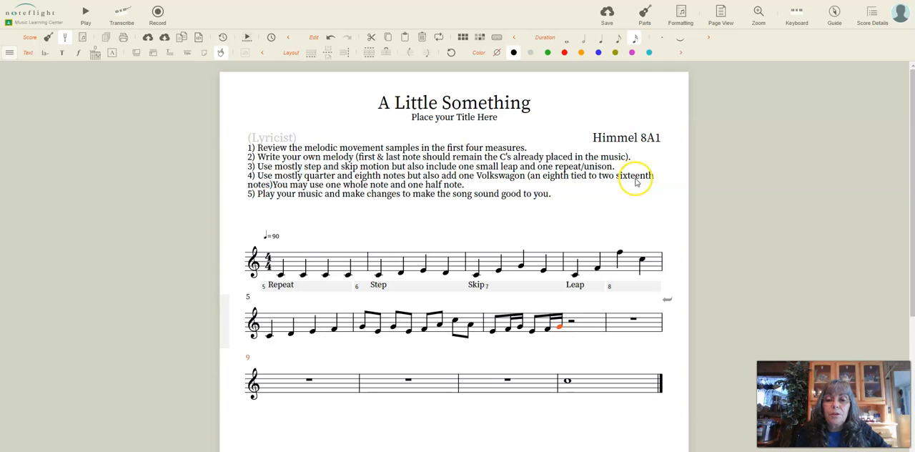
Add a third group of eighth note E and sixteenth notes F and G, and end measure 7 with a quarter note E
{"action": "left_click", "coordinate": [578, 334]}
{"action": "left_click", "coordinate": [619, 39]}
{"action": "key", "text": "f"}
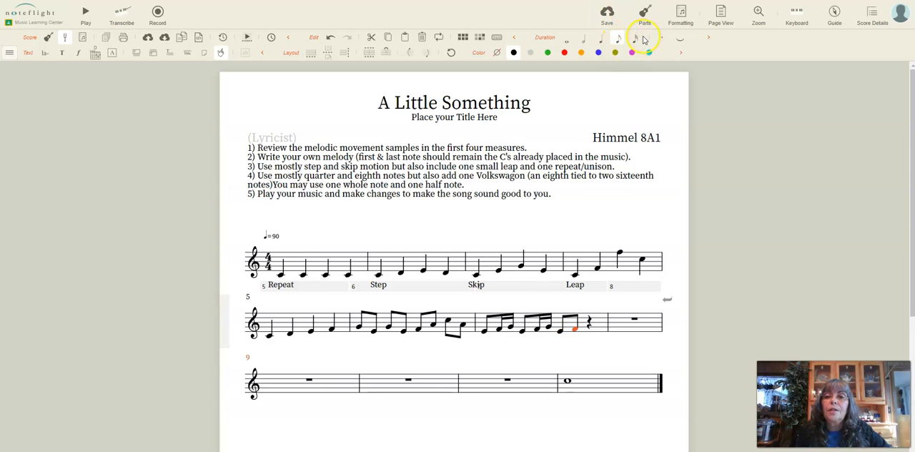
{"action": "left_click", "coordinate": [636, 40]}
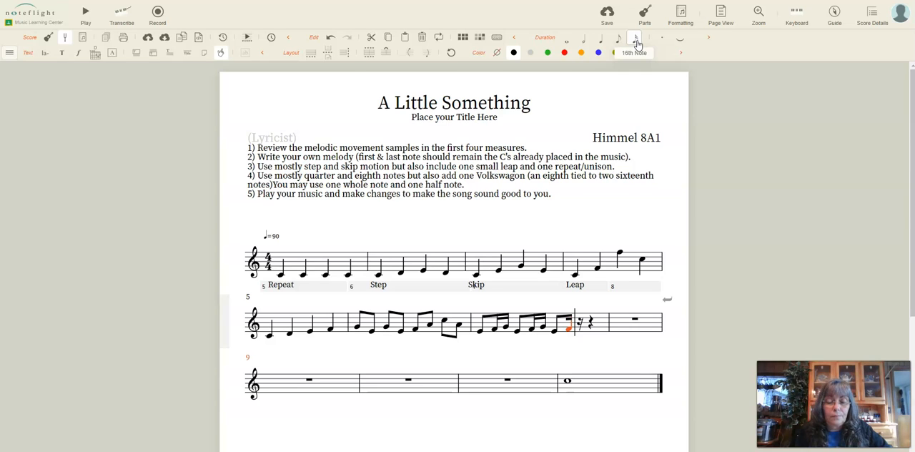
{"action": "key", "text": "g"}
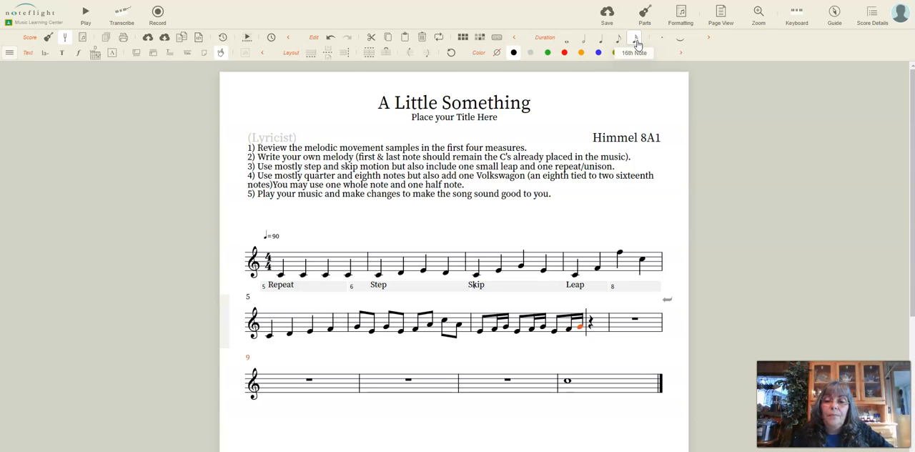
{"action": "left_click", "coordinate": [595, 333]}
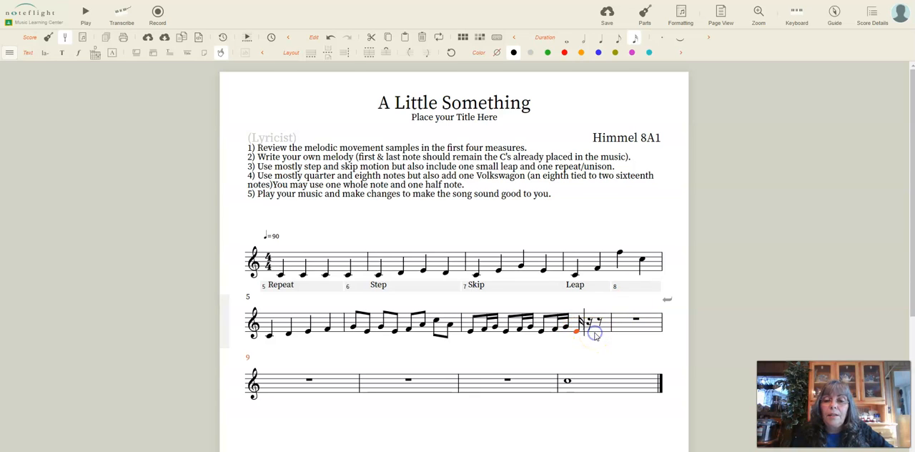
{"action": "left_click", "coordinate": [604, 41]}
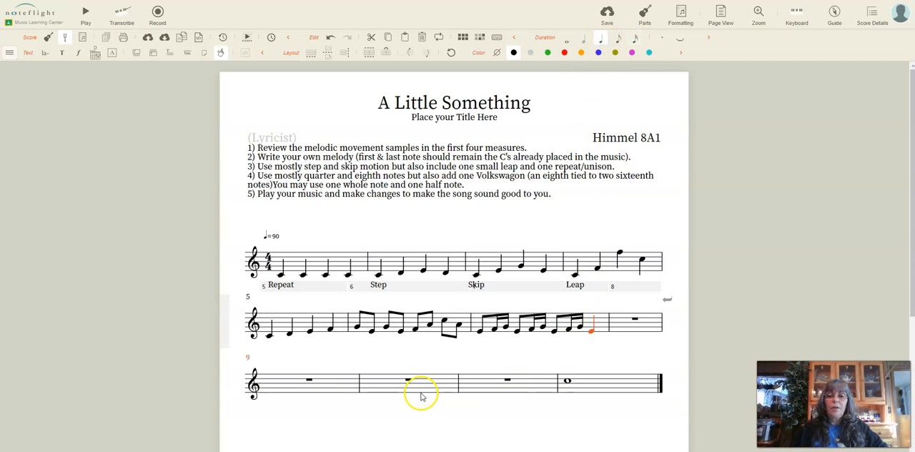
Play back the melody from the first note of measure 5, and stop after the written notes
{"action": "left_click", "coordinate": [269, 335]}
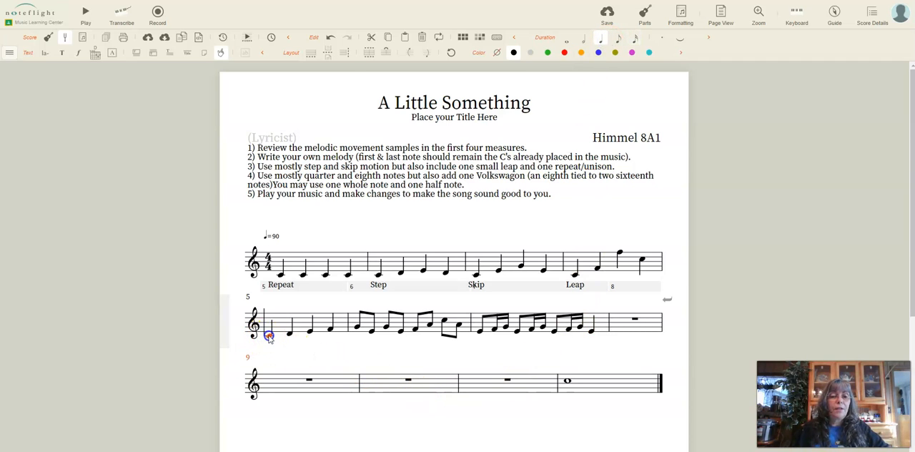
{"action": "left_click", "coordinate": [88, 14]}
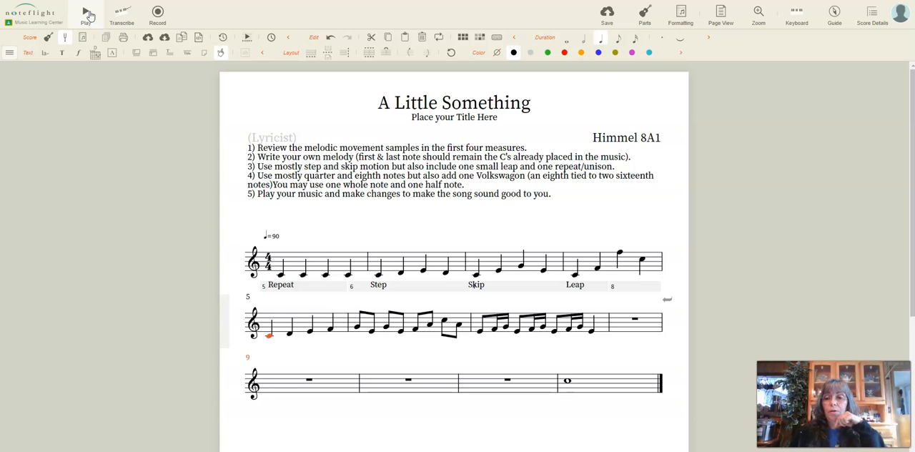
{"action": "left_click", "coordinate": [87, 14]}
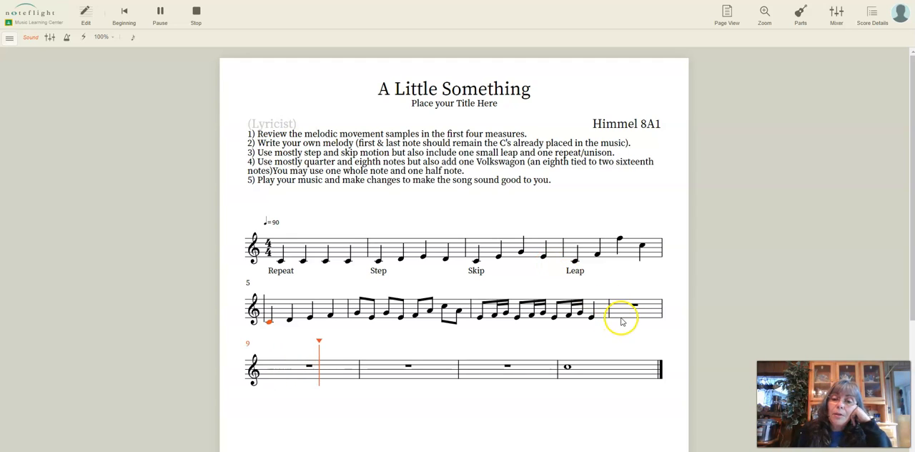
{"action": "left_click", "coordinate": [195, 10]}
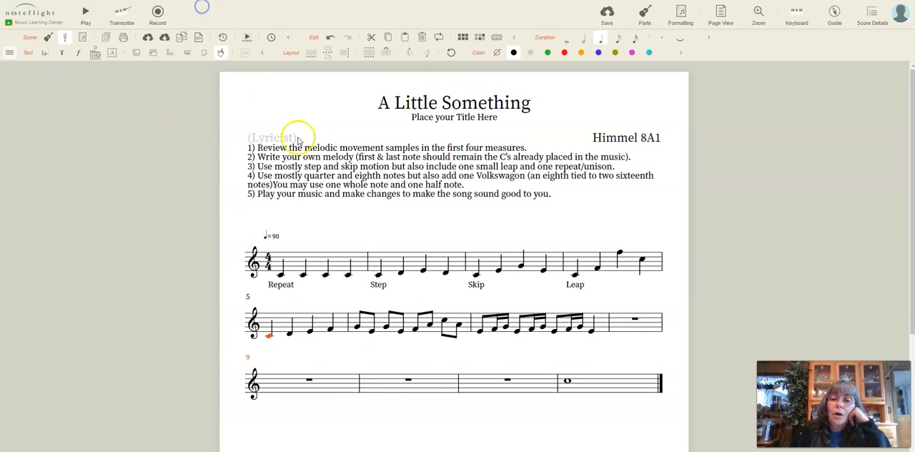
Fill measure 8 with the quarter notes D, C, D and E
{"action": "left_click", "coordinate": [589, 330]}
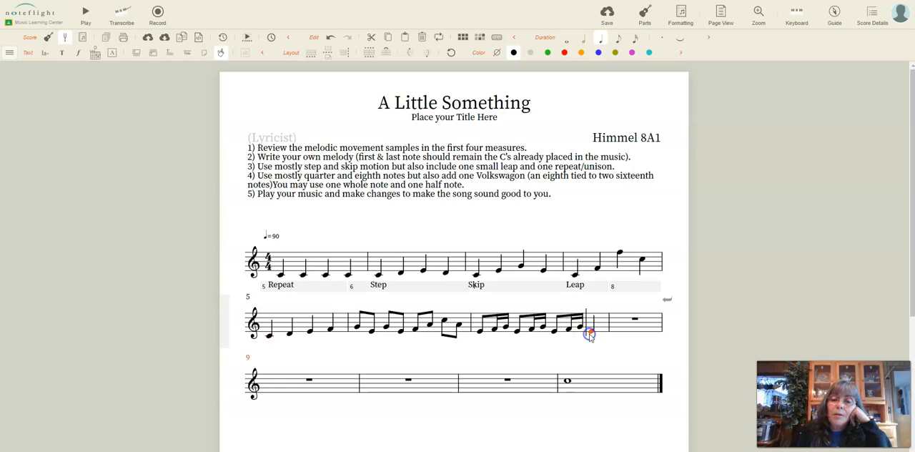
{"action": "left_click", "coordinate": [615, 331]}
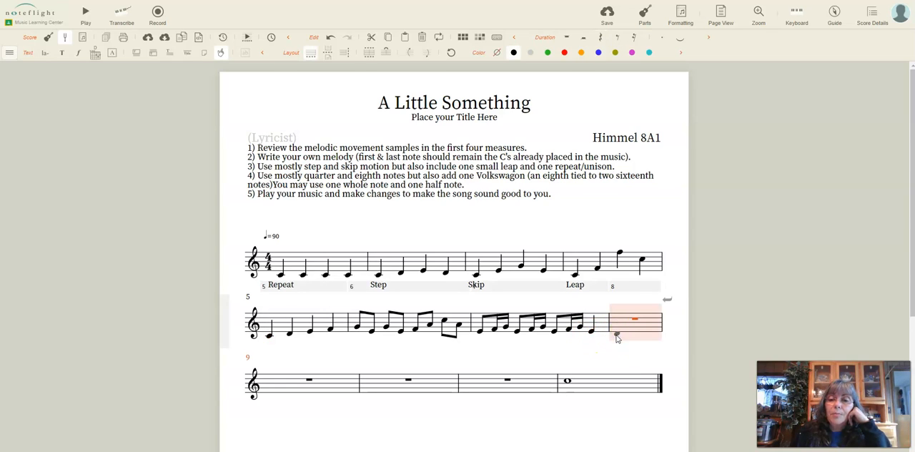
{"action": "left_click", "coordinate": [615, 333]}
{"action": "left_click", "coordinate": [614, 336]}
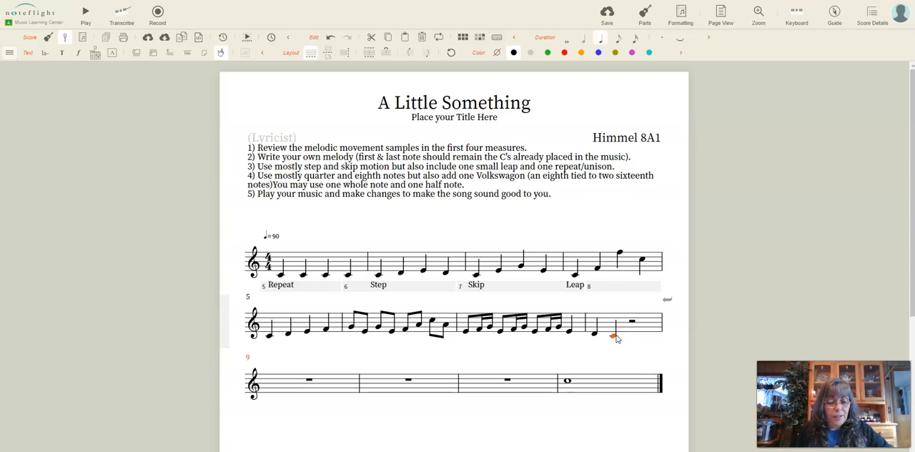
{"action": "left_click", "coordinate": [617, 338]}
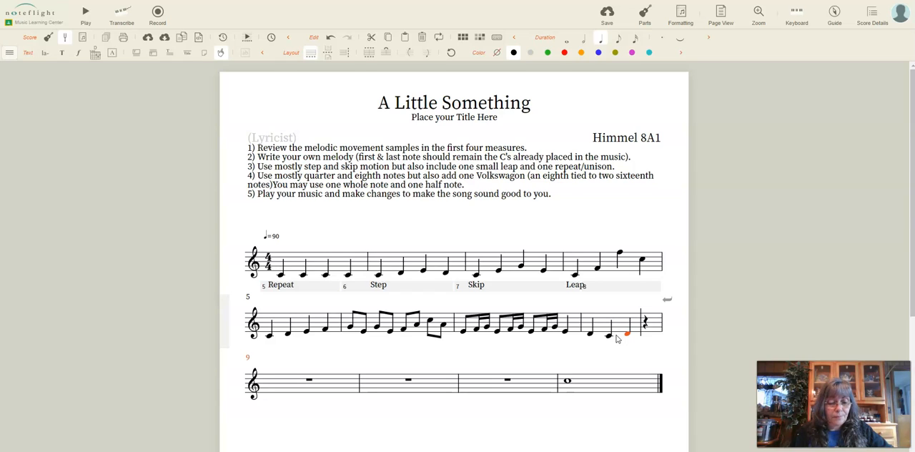
{"action": "key", "text": "e"}
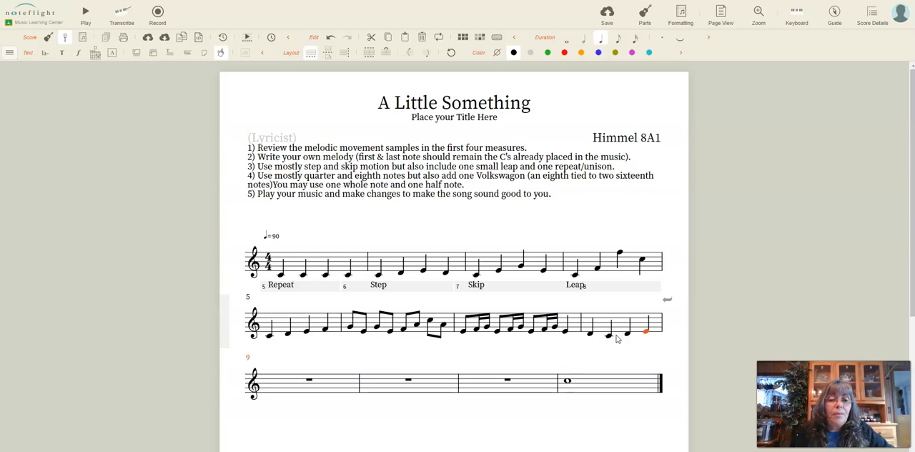
Fill measure 9 with the eighth notes G, F, G, A, B, C, D and C
{"action": "key", "text": "a"}
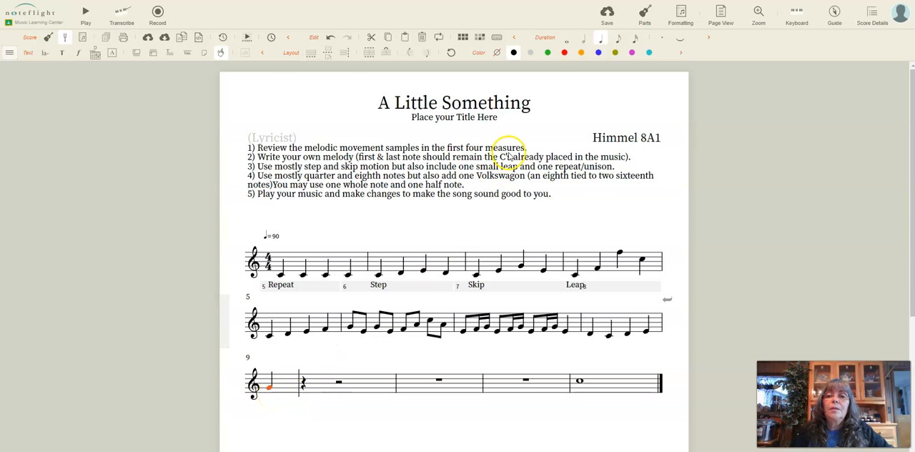
{"action": "left_click", "coordinate": [620, 37]}
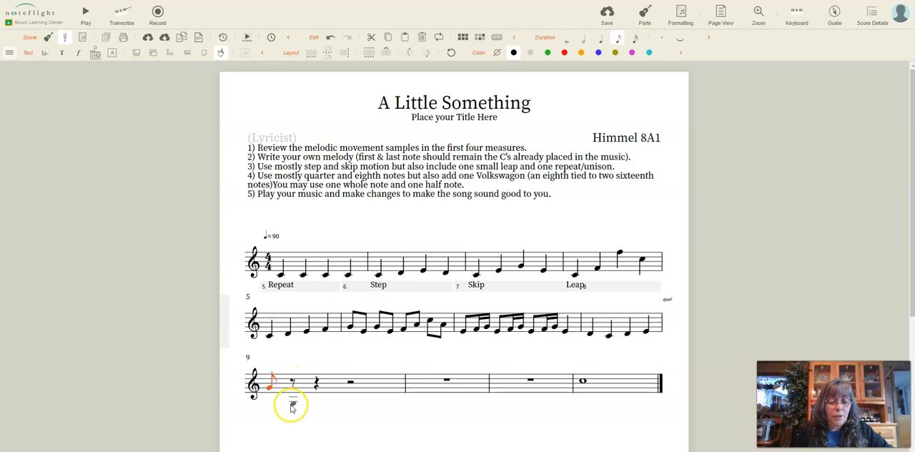
{"action": "left_click", "coordinate": [295, 390]}
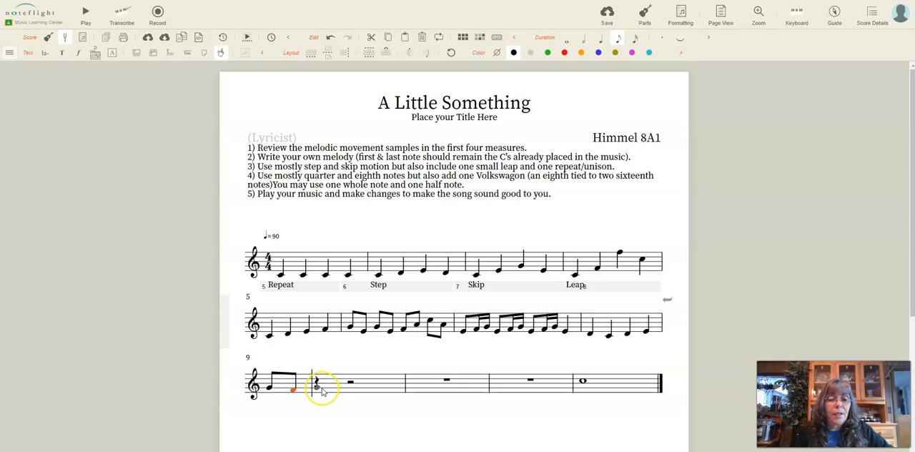
{"action": "left_click", "coordinate": [321, 391]}
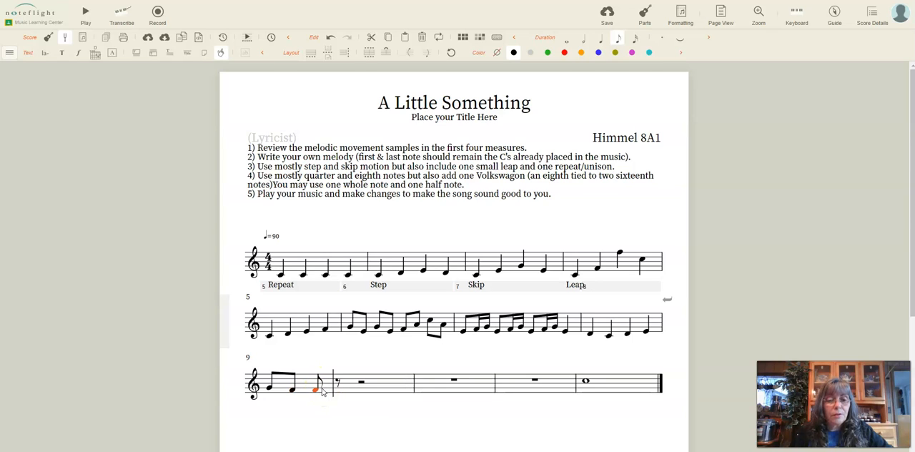
{"action": "key", "text": "r"}
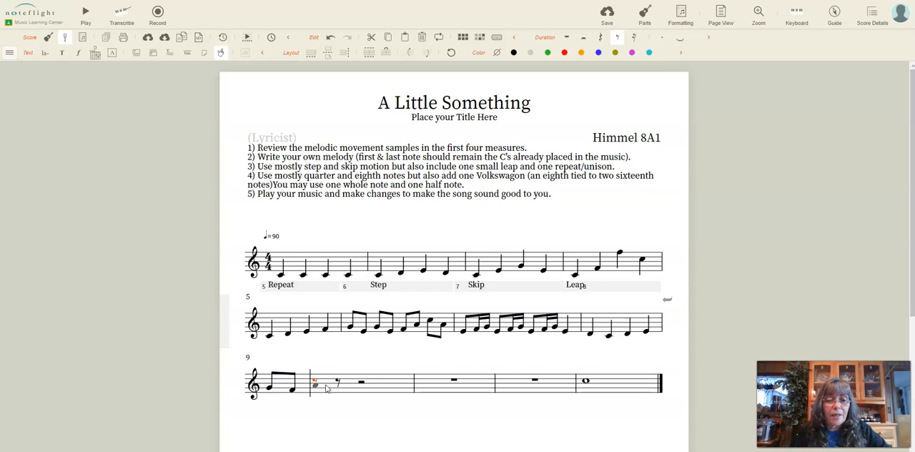
{"action": "left_click", "coordinate": [323, 391]}
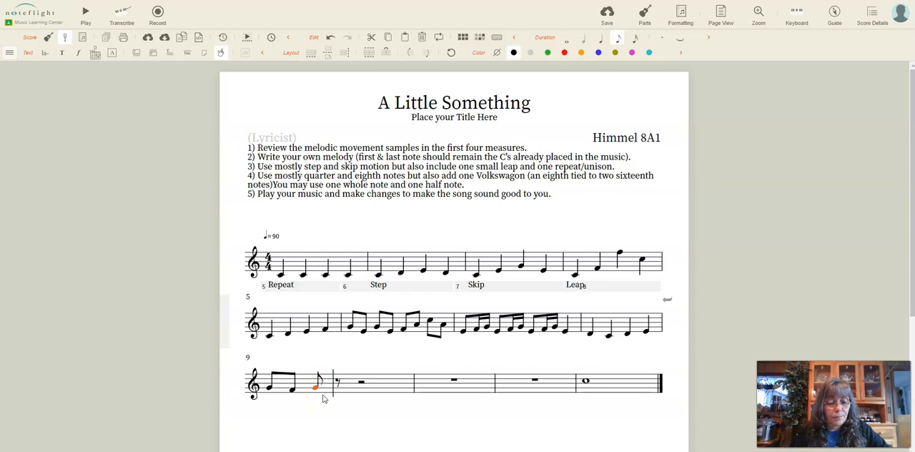
{"action": "key", "text": "a"}
{"action": "key", "text": "a"}
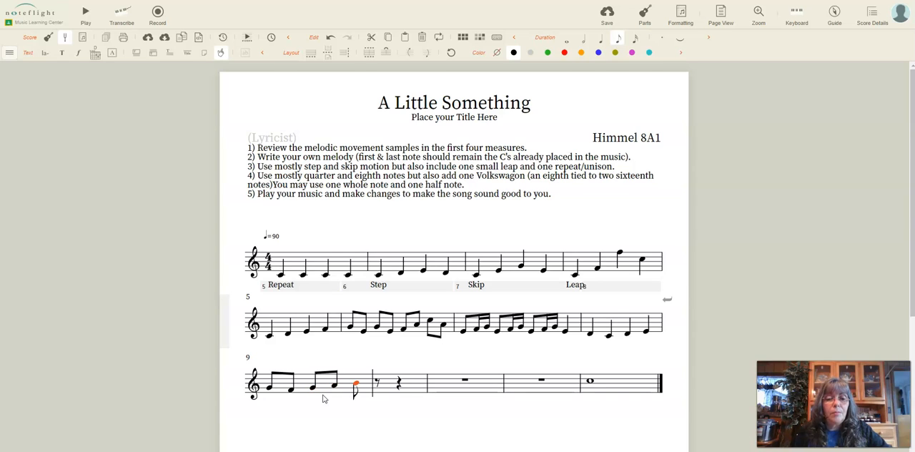
{"action": "key", "text": "c"}
{"action": "key", "text": "d"}
{"action": "key", "text": "c"}
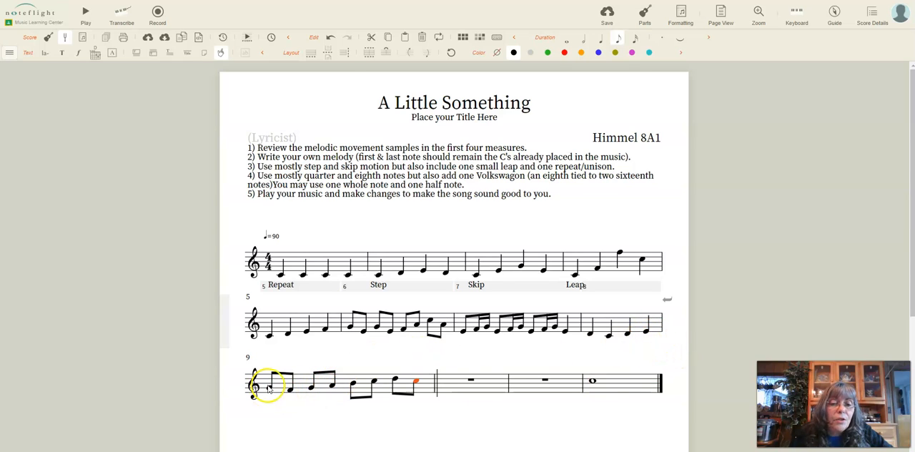
Fill measure 10 with the eighth notes F, D, F, D, B, D, B and D
{"action": "left_click", "coordinate": [446, 376]}
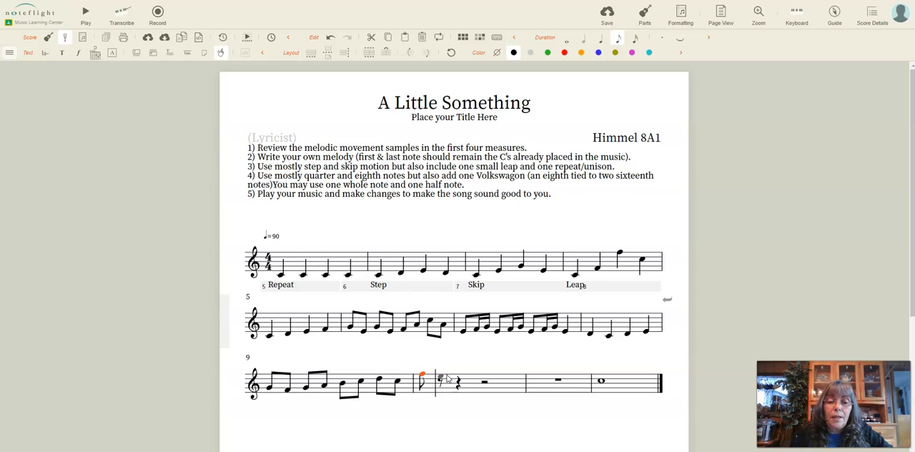
{"action": "left_click", "coordinate": [441, 379]}
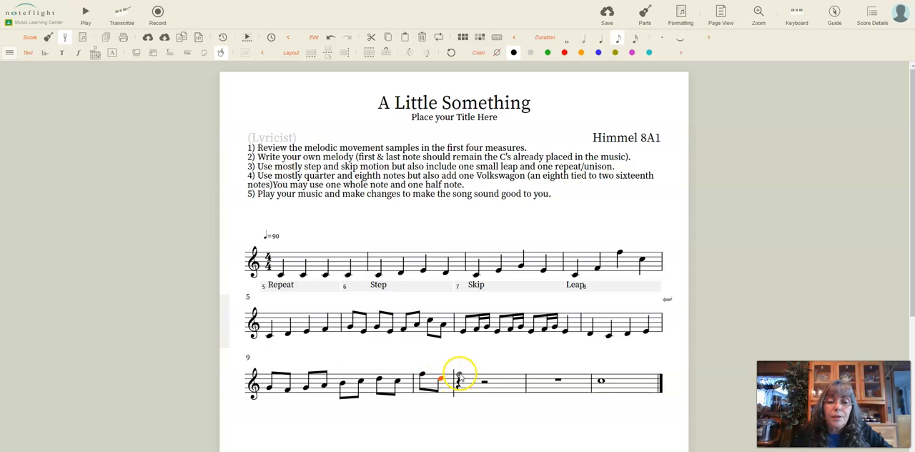
{"action": "left_click", "coordinate": [460, 374]}
{"action": "left_click", "coordinate": [471, 378]}
{"action": "left_click", "coordinate": [487, 382]}
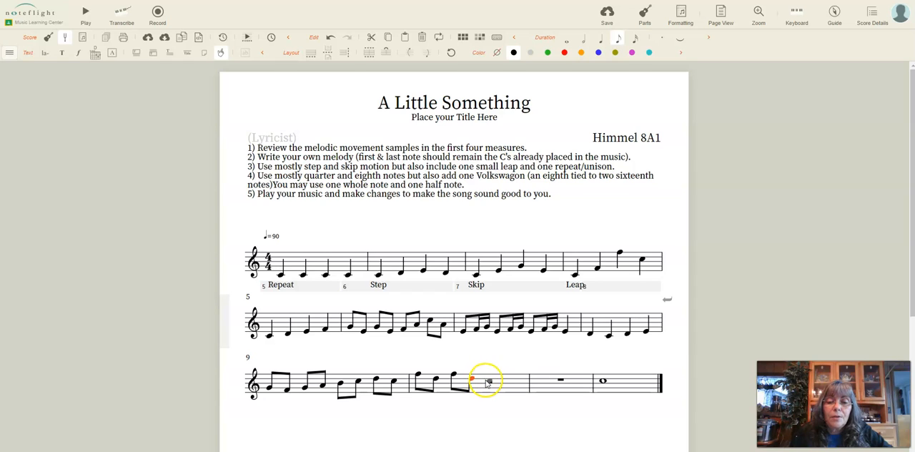
{"action": "left_click", "coordinate": [489, 384]}
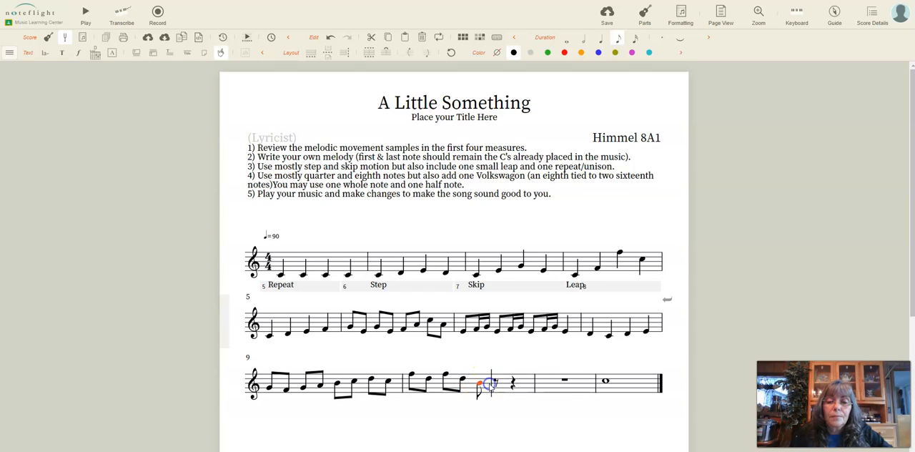
{"action": "left_click", "coordinate": [496, 379]}
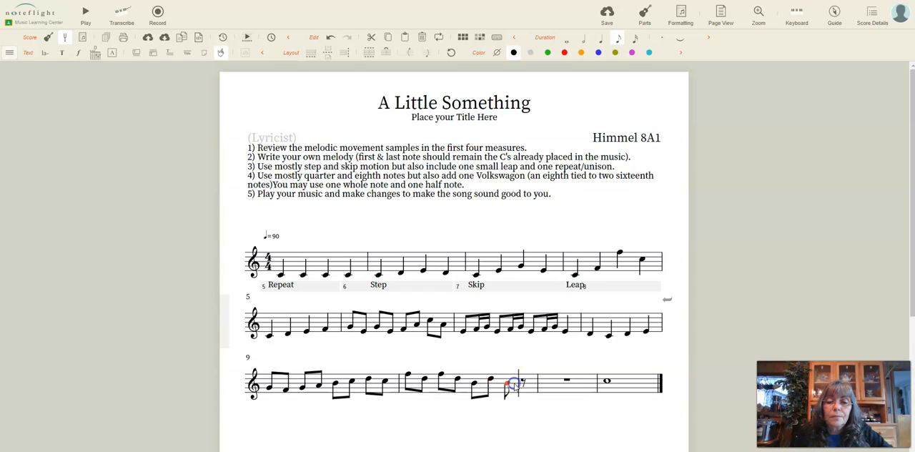
{"action": "left_click", "coordinate": [522, 380]}
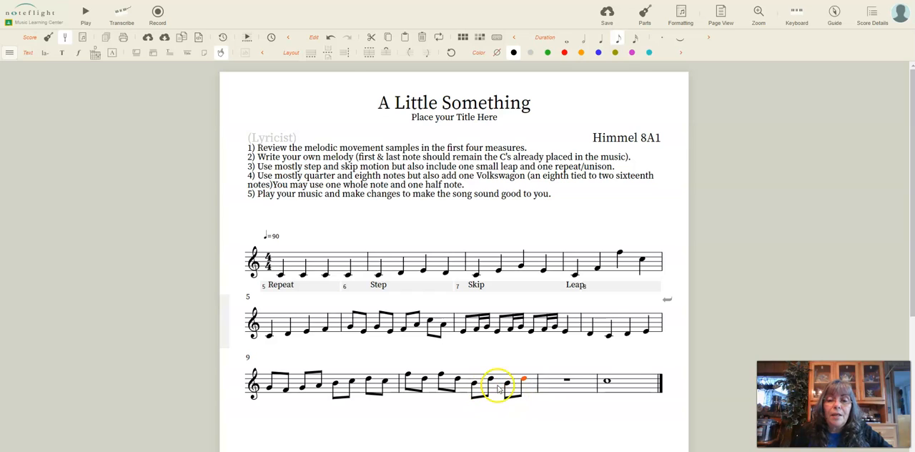
Fill measure 11 with the eighth notes C, C, C, G, C, C, C and G, leading up to the final whole note C
{"action": "left_click", "coordinate": [548, 385]}
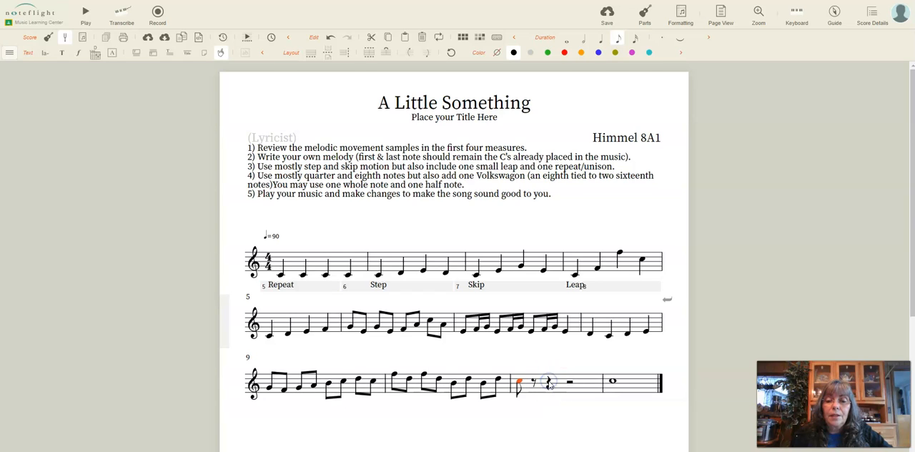
{"action": "key", "text": "c"}
{"action": "left_click", "coordinate": [553, 386]}
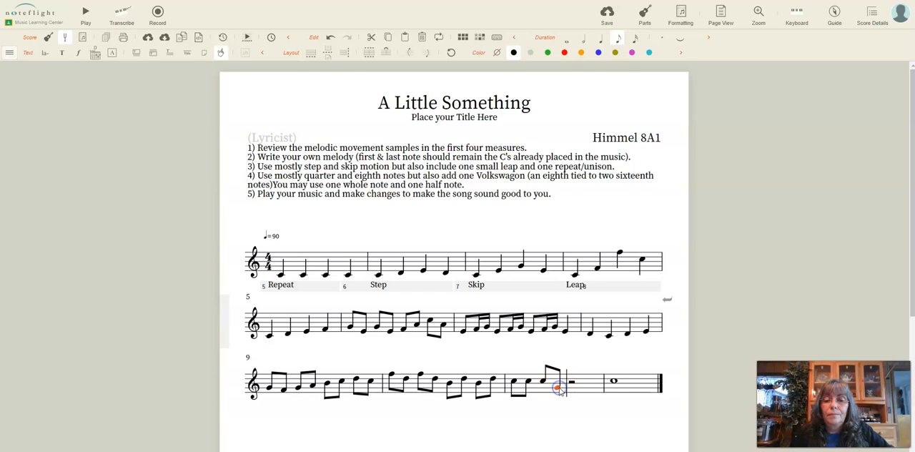
{"action": "left_click", "coordinate": [570, 379]}
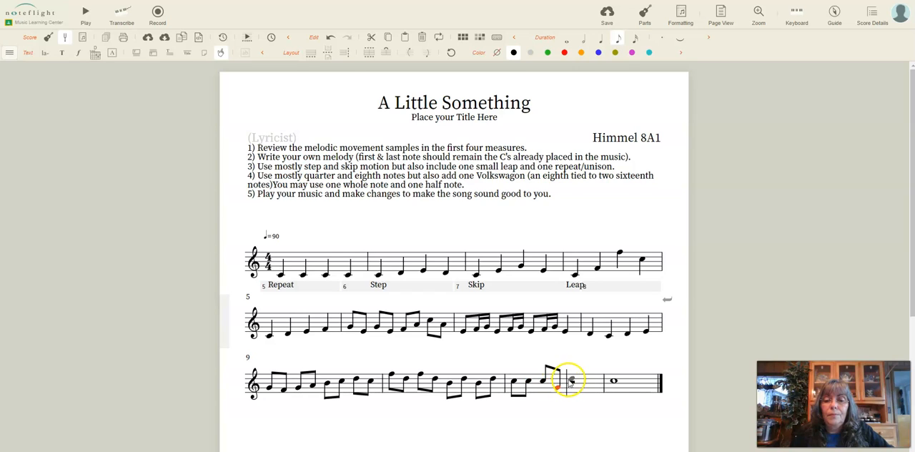
{"action": "left_click", "coordinate": [569, 381]}
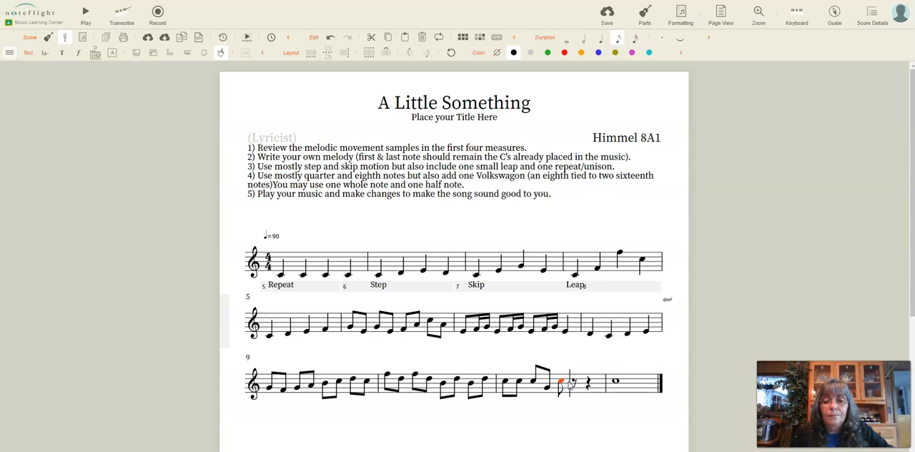
{"action": "left_click", "coordinate": [570, 383]}
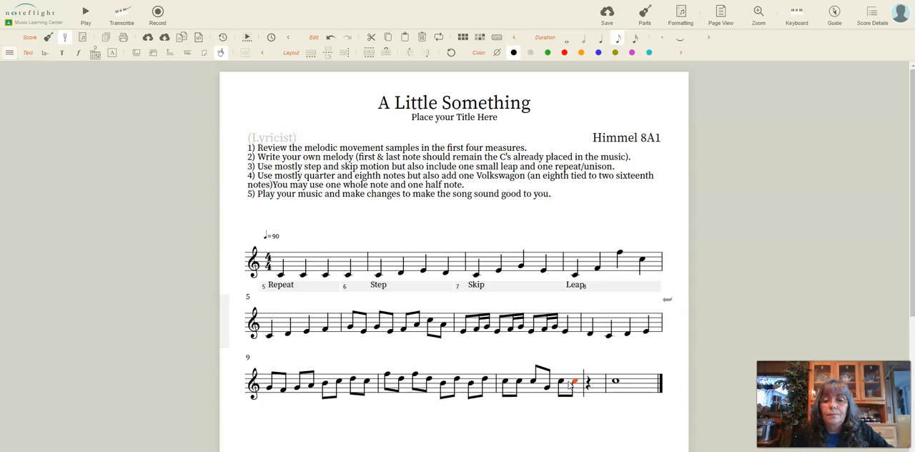
{"action": "left_click", "coordinate": [593, 386]}
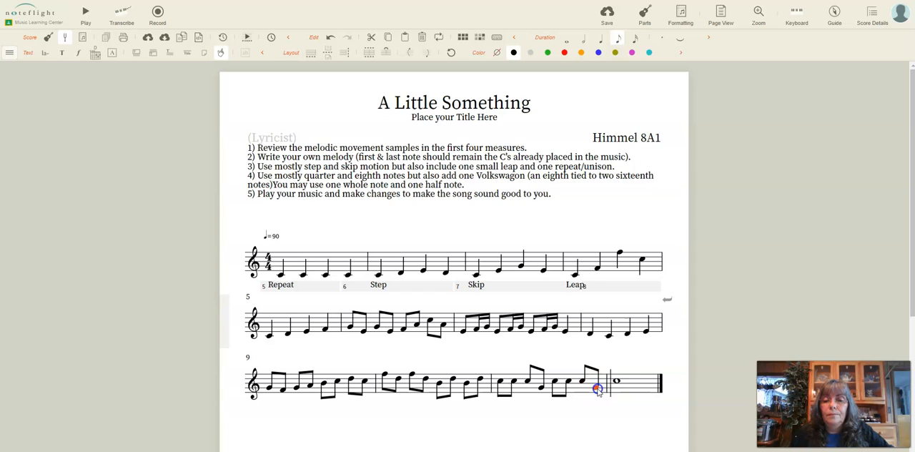
{"action": "left_click", "coordinate": [616, 383]}
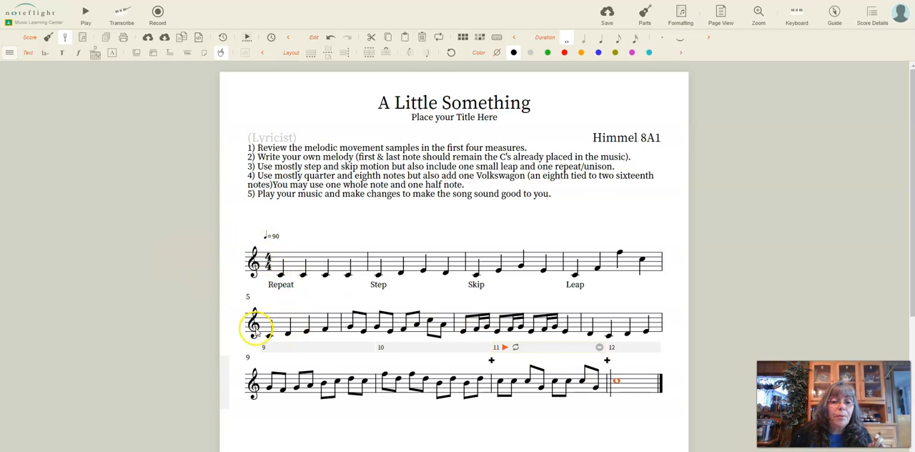
Select the entire score and keep the Tempo controls displayed for adjusting its speed
{"action": "key", "text": "ctrl+a"}
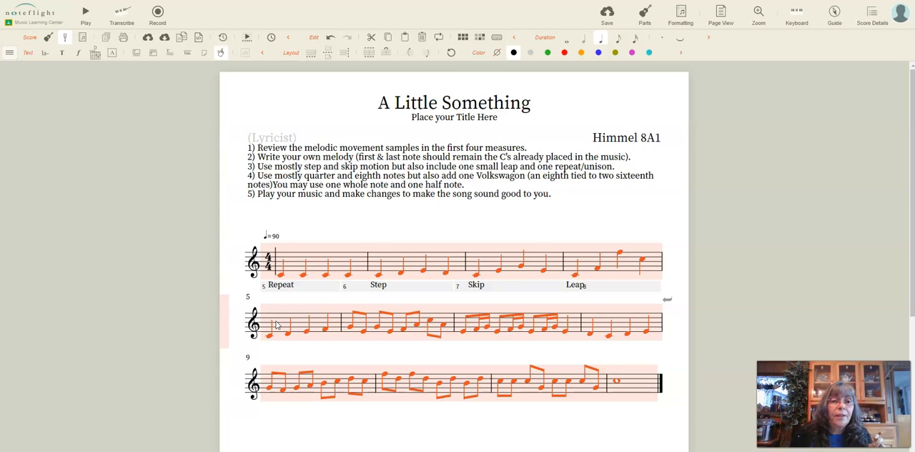
{"action": "left_click", "coordinate": [10, 52]}
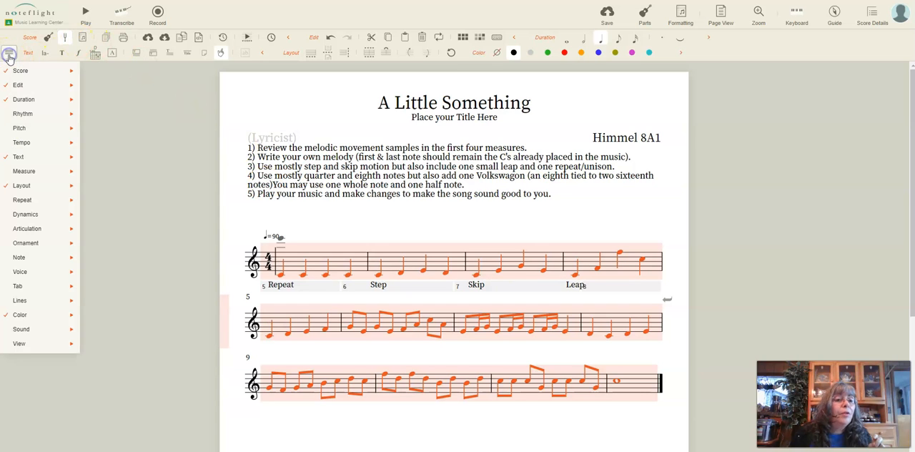
{"action": "mouse_move", "coordinate": [10, 133]}
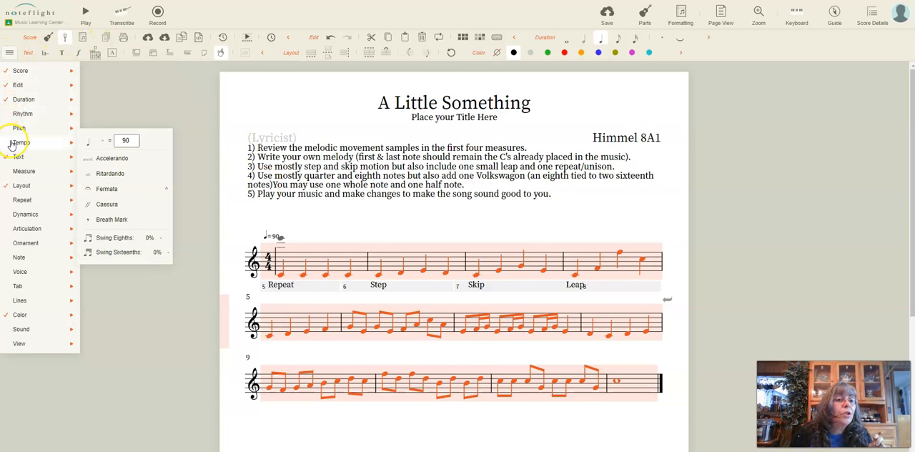
{"action": "left_click", "coordinate": [58, 141]}
{"action": "left_click", "coordinate": [25, 142]}
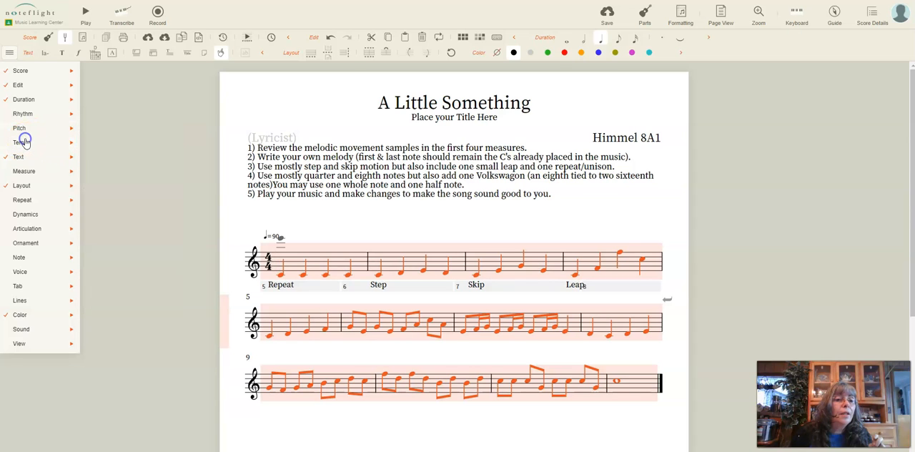
{"action": "left_click", "coordinate": [25, 142]}
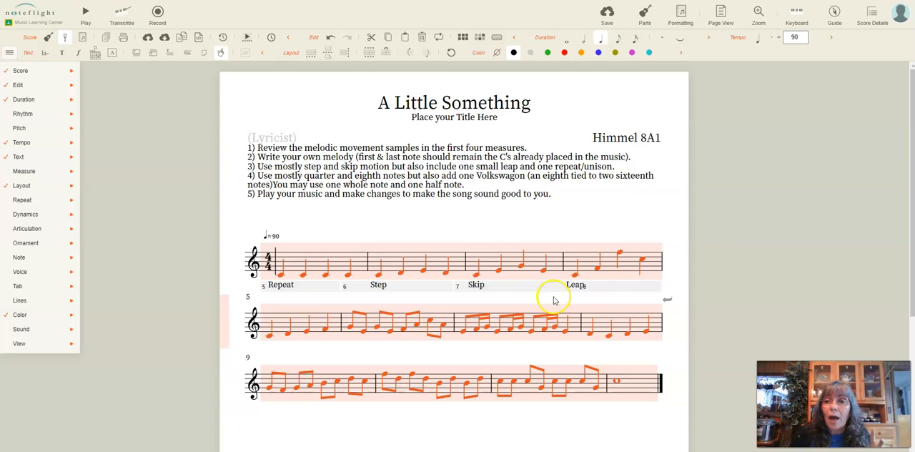
{"action": "left_click", "coordinate": [20, 145]}
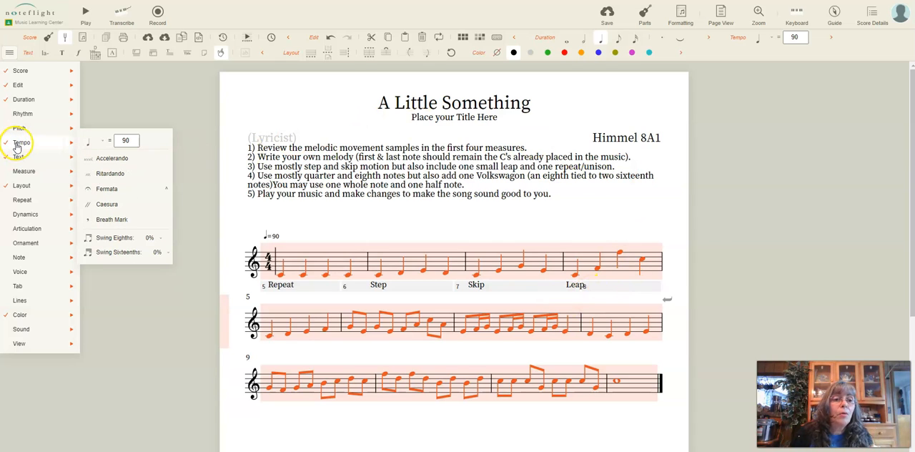